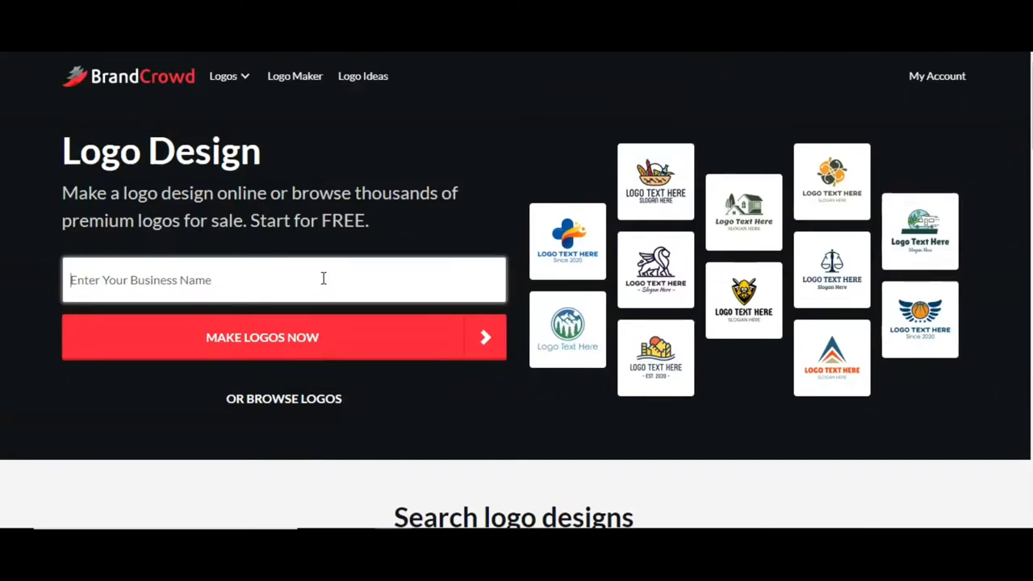
Step: Enter 'Cookie Business' as the business name and generate logo designs
scroll(996, 178, down, 5)
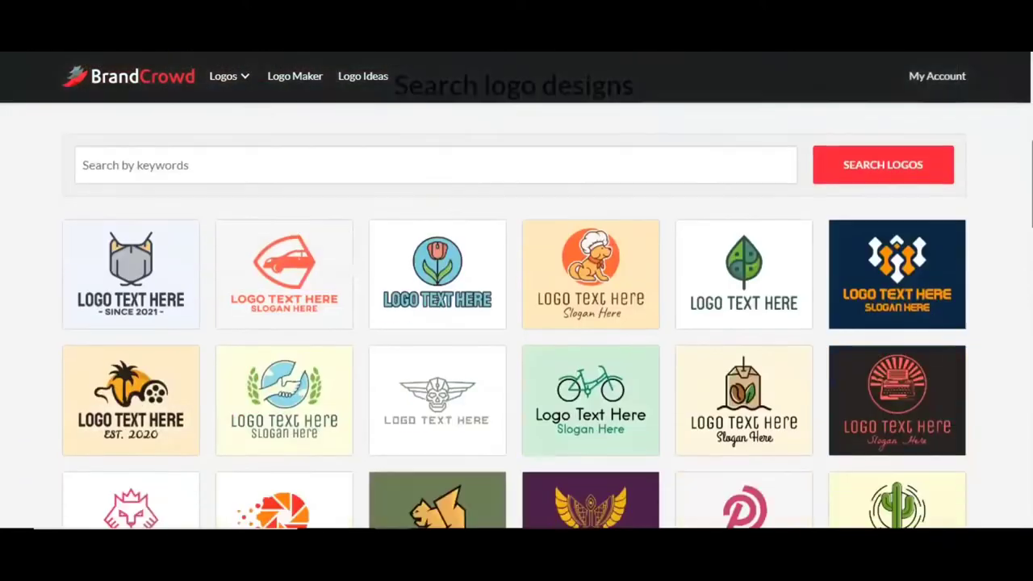
scroll(516, 290, down, 4)
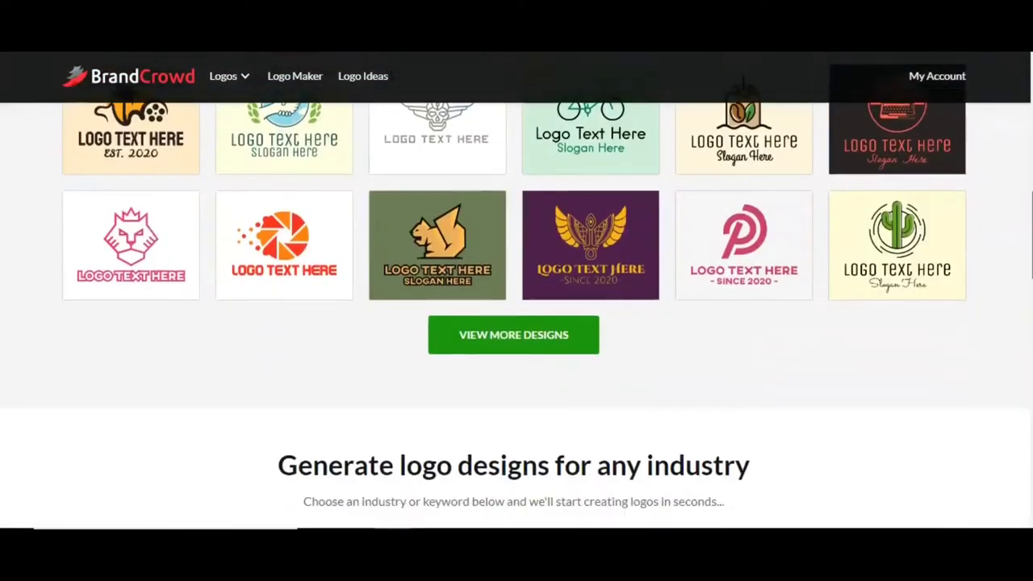
scroll(517, 291, down, 4)
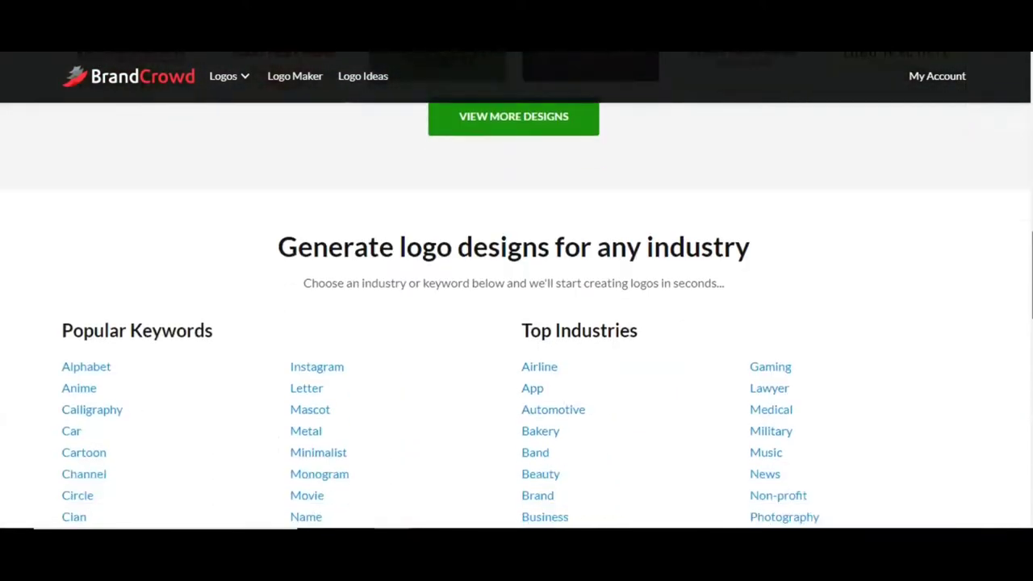
scroll(1008, 104, up, 12)
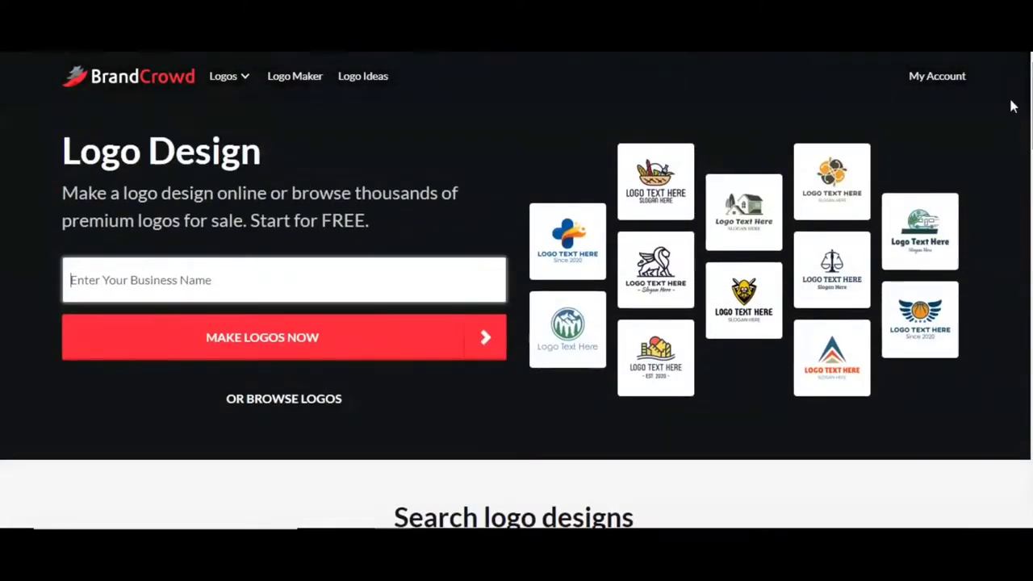
click(350, 269)
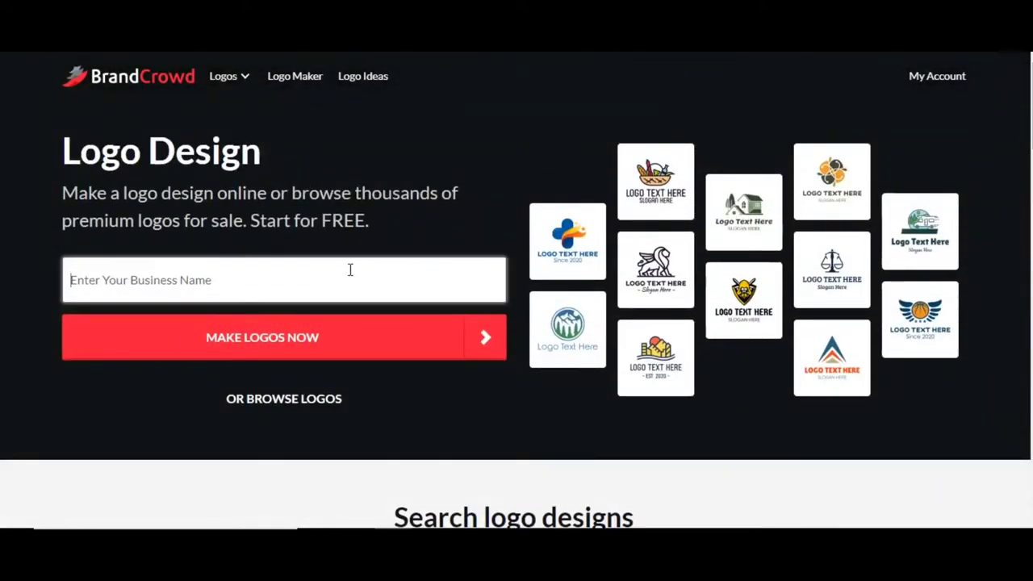
text(Cookie Business)
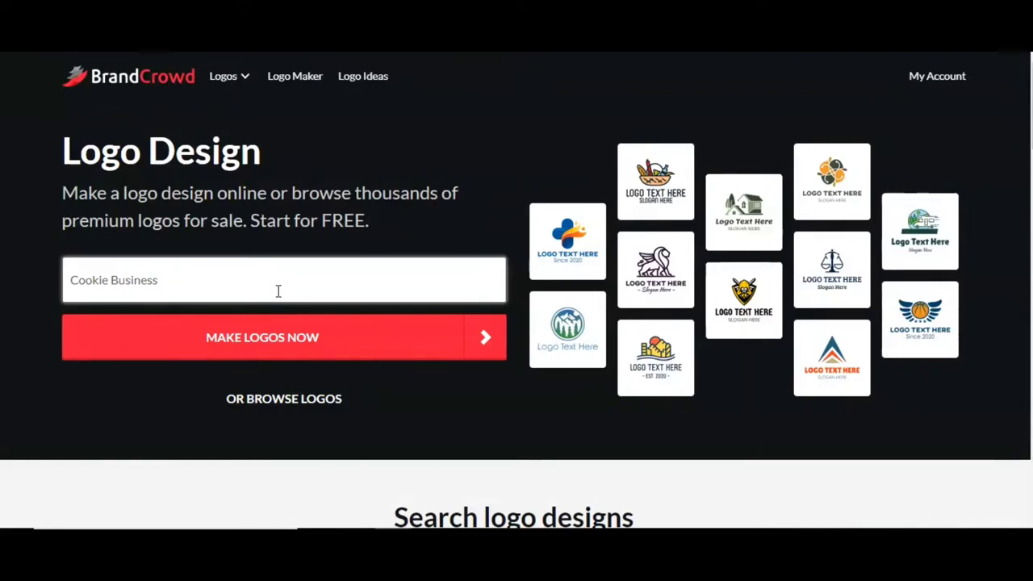
click(276, 339)
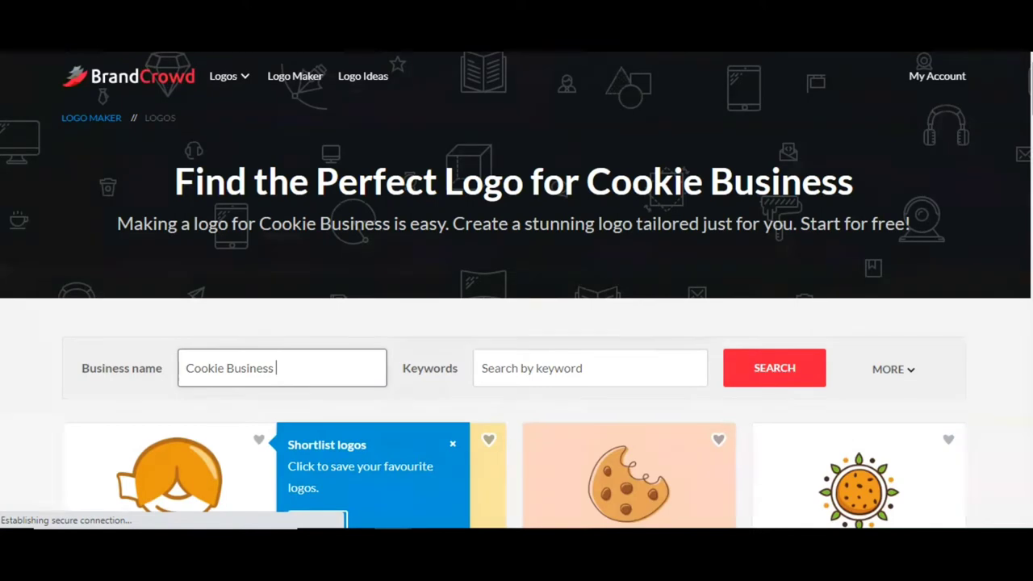
Step: Search the logo results with the keyword 'Cookie' and close the shortlist tip
scroll(517, 289, down, 3)
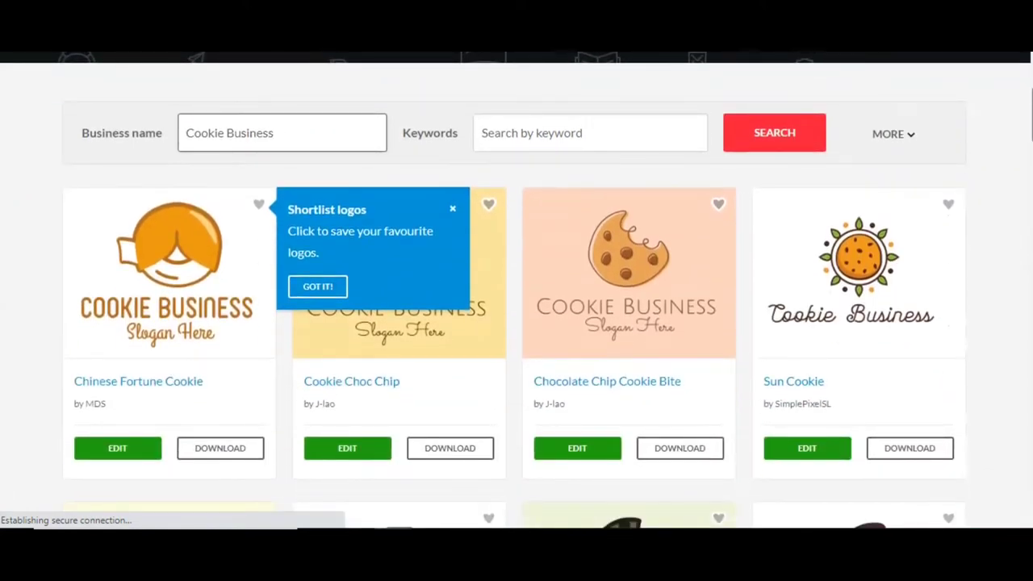
click(595, 131)
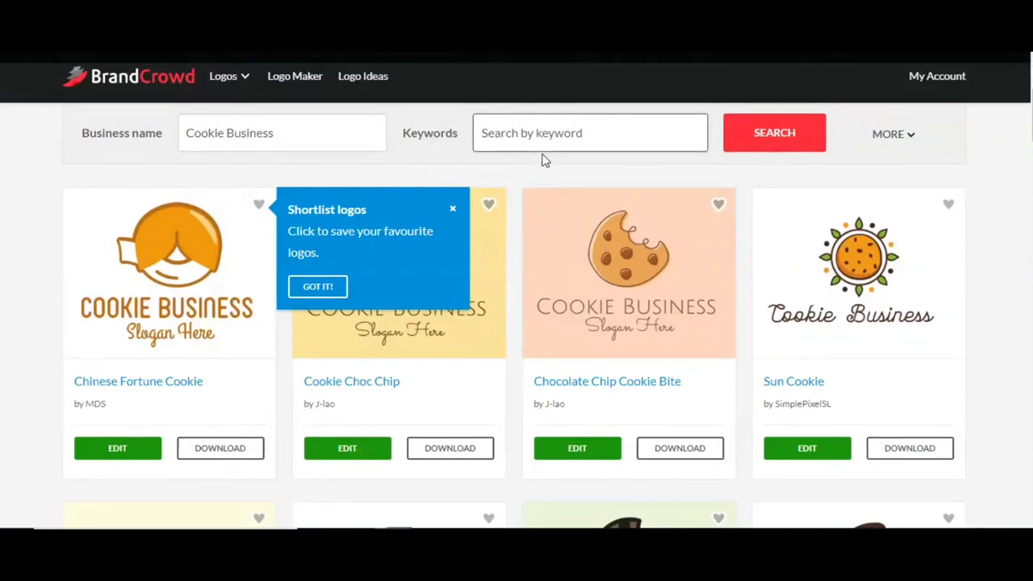
text(C)
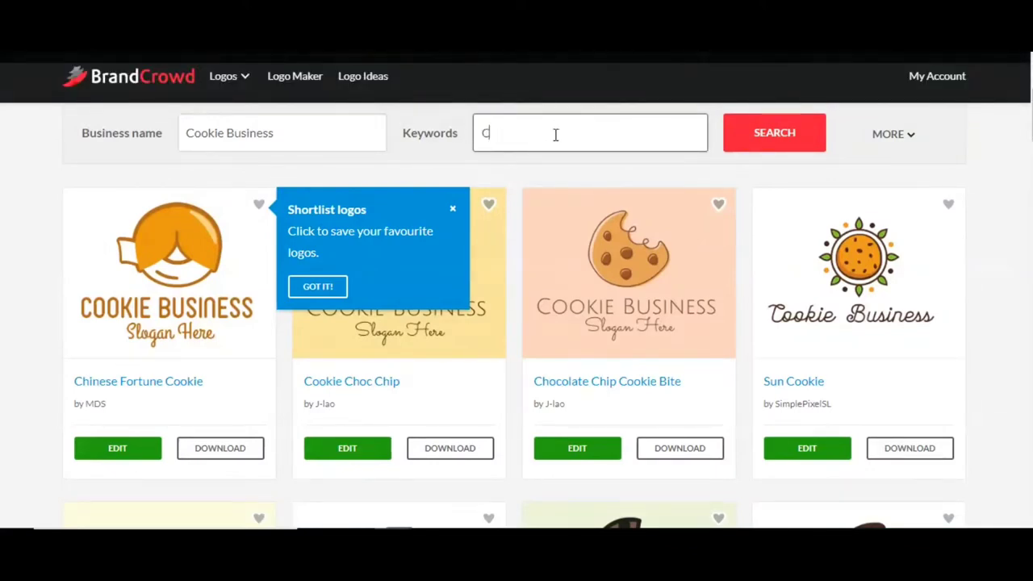
text(ookie)
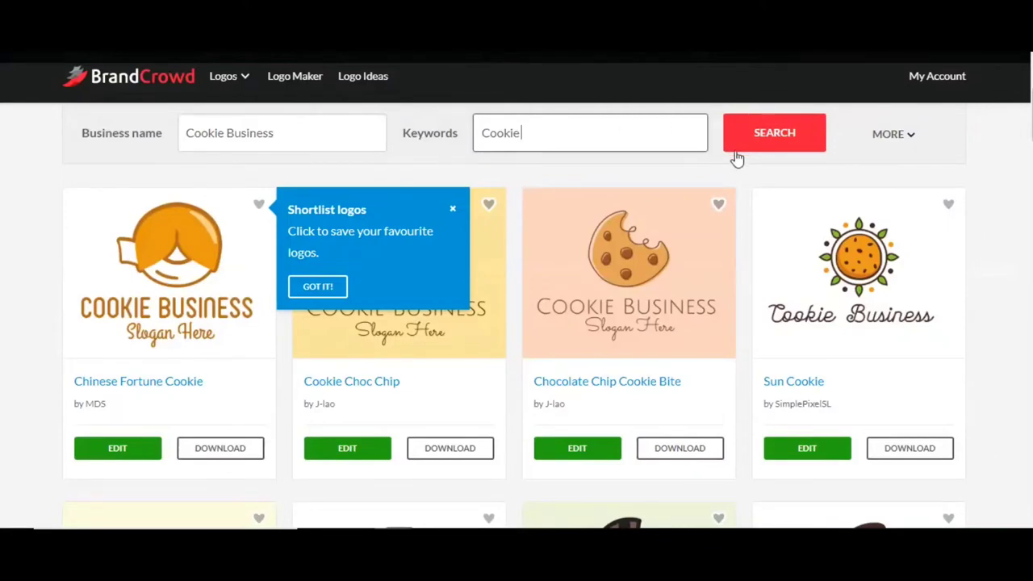
click(776, 146)
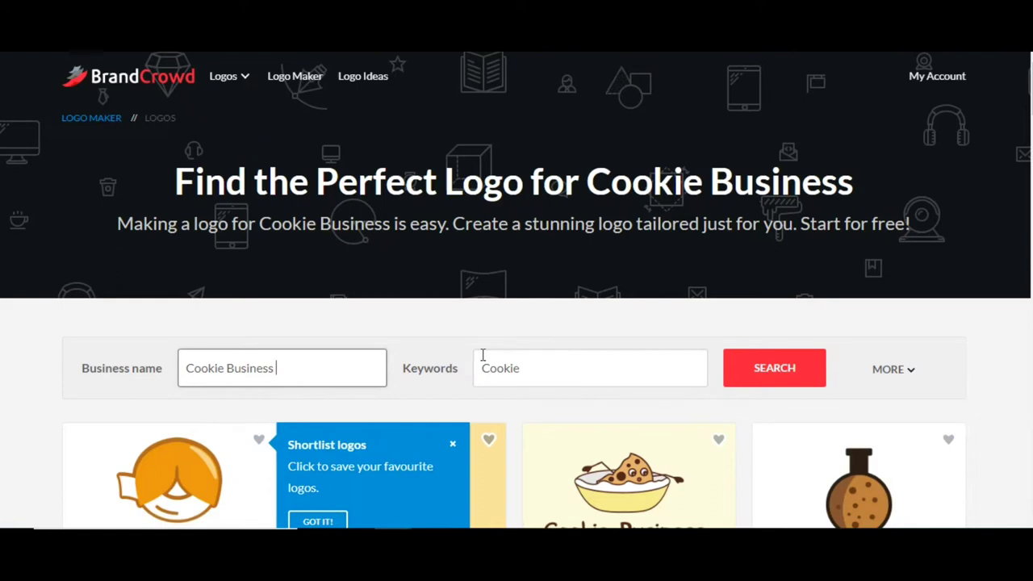
click(453, 444)
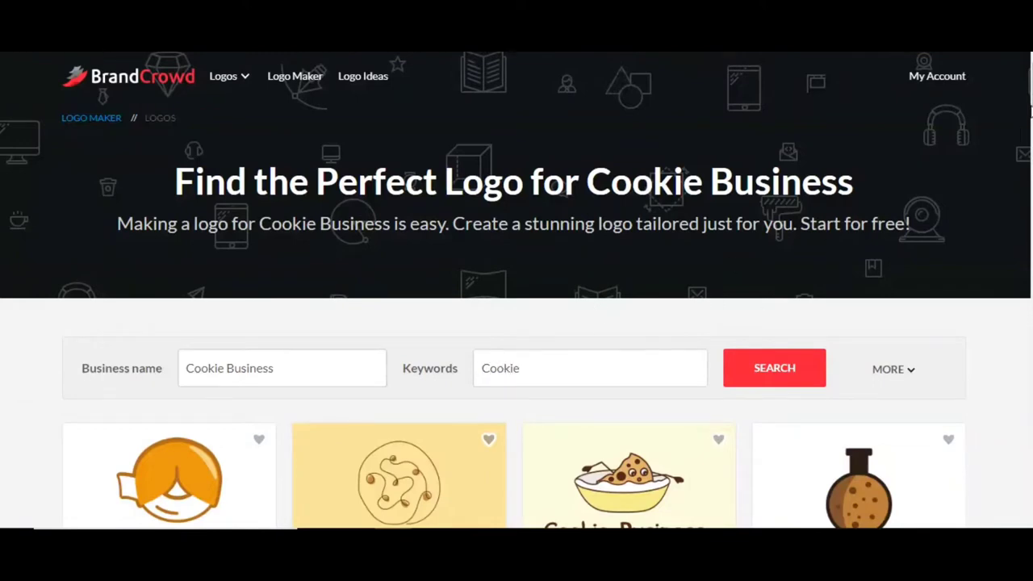
scroll(517, 290, down, 2)
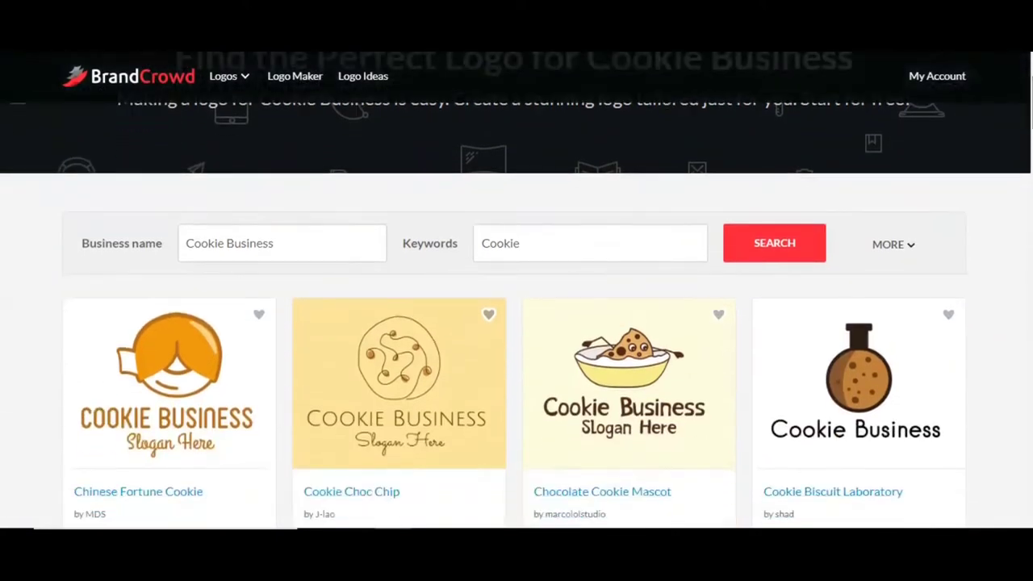
scroll(517, 291, down, 3)
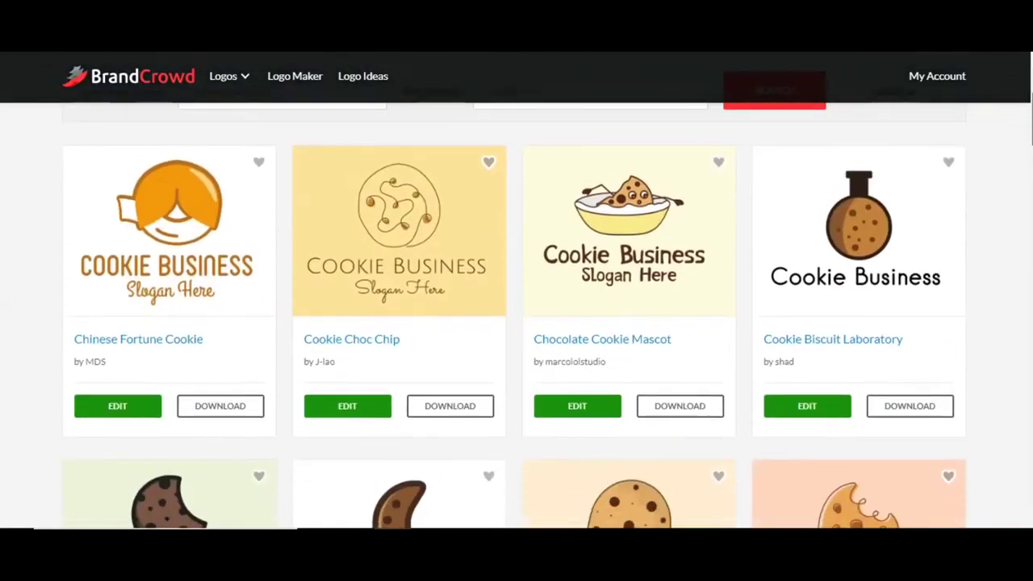
scroll(516, 315, down, 12)
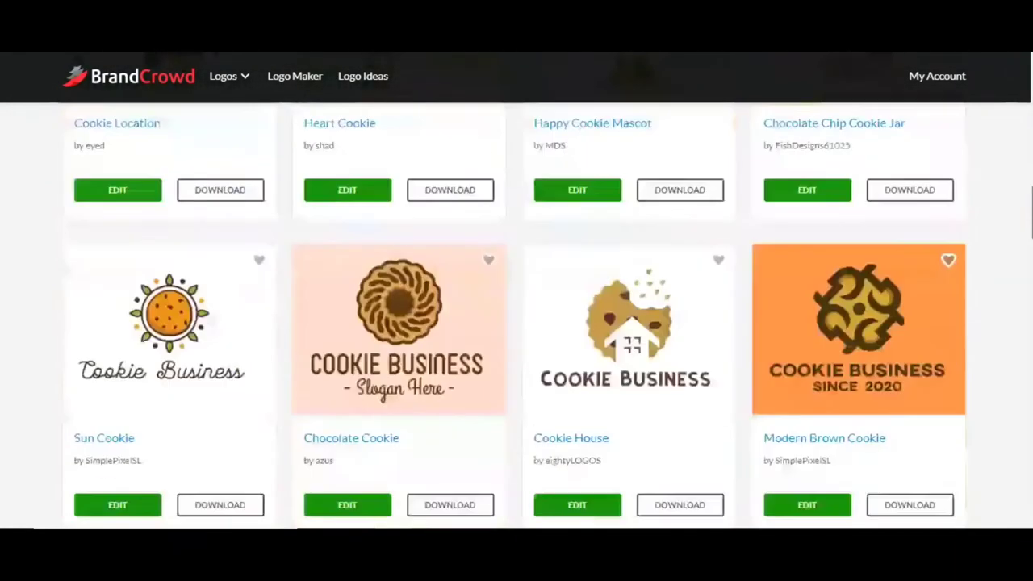
scroll(517, 315, down, 11)
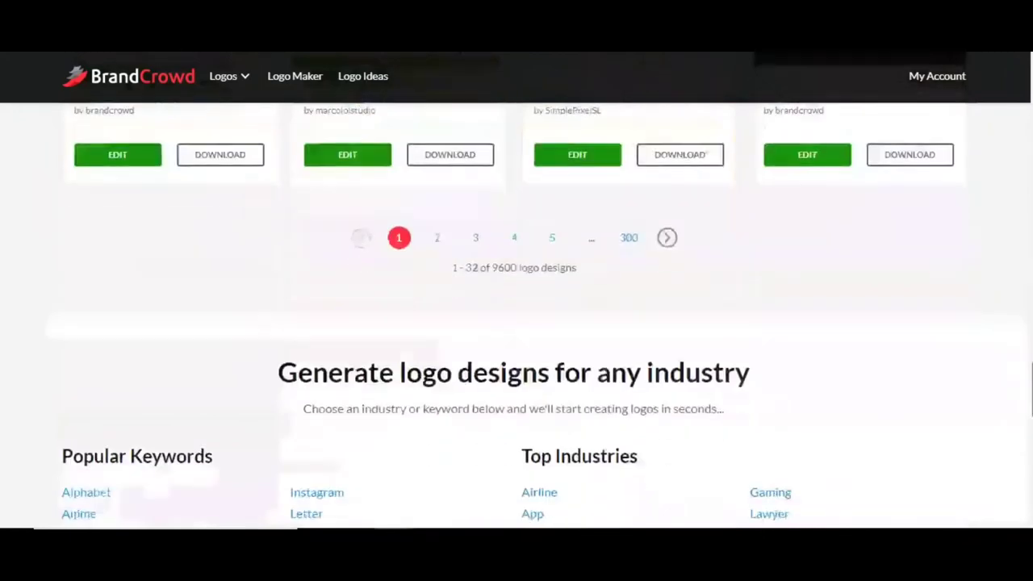
scroll(517, 315, up, 2)
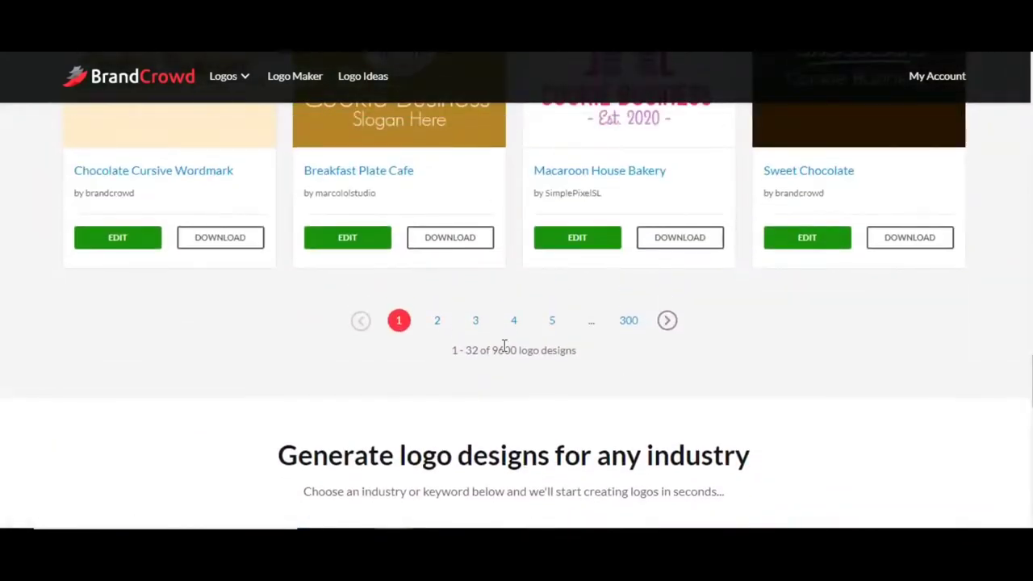
drag(491, 350, 581, 350)
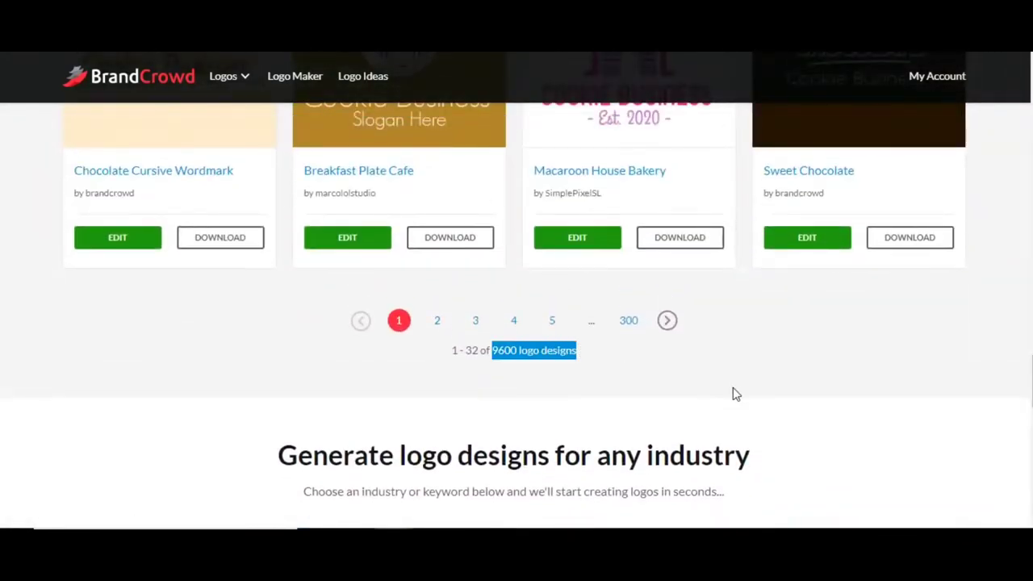
click(881, 373)
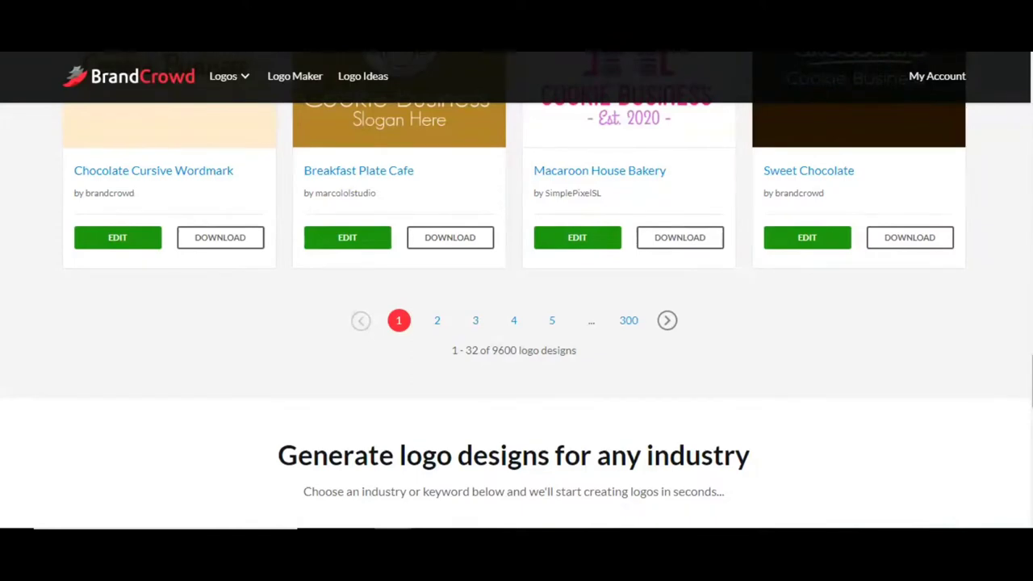
scroll(516, 315, up, 4)
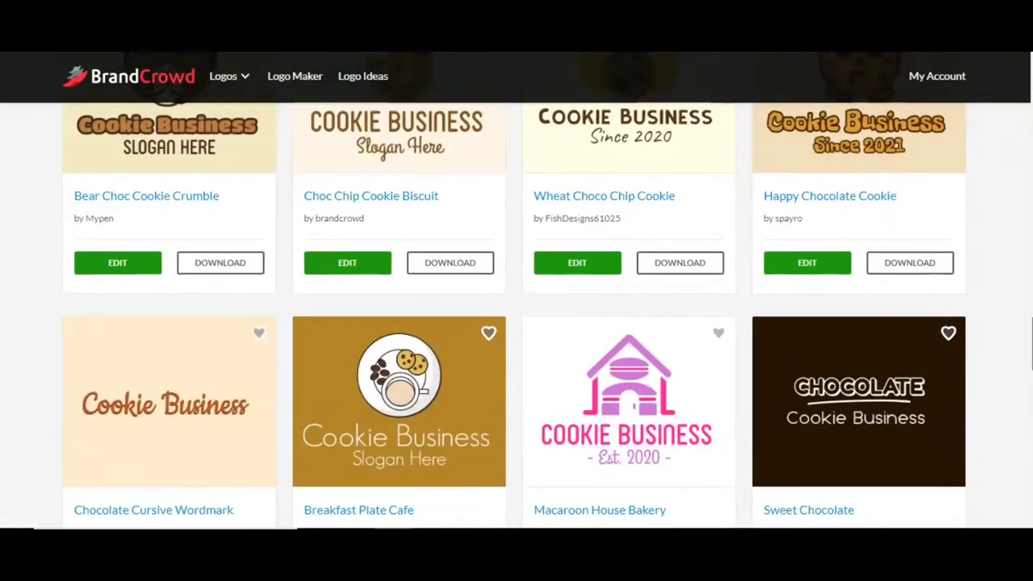
scroll(1022, 320, up, 3)
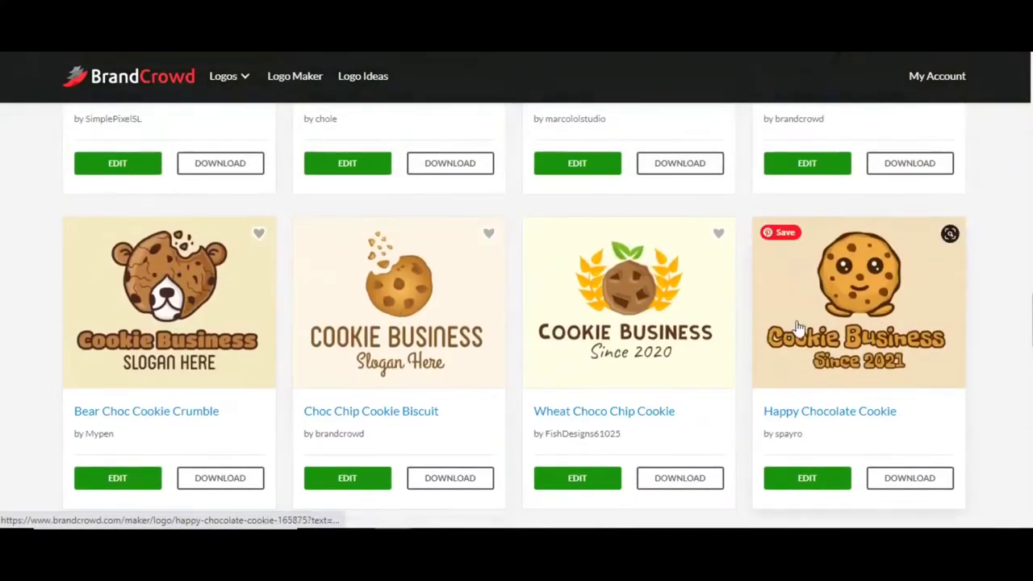
scroll(517, 314, up, 7)
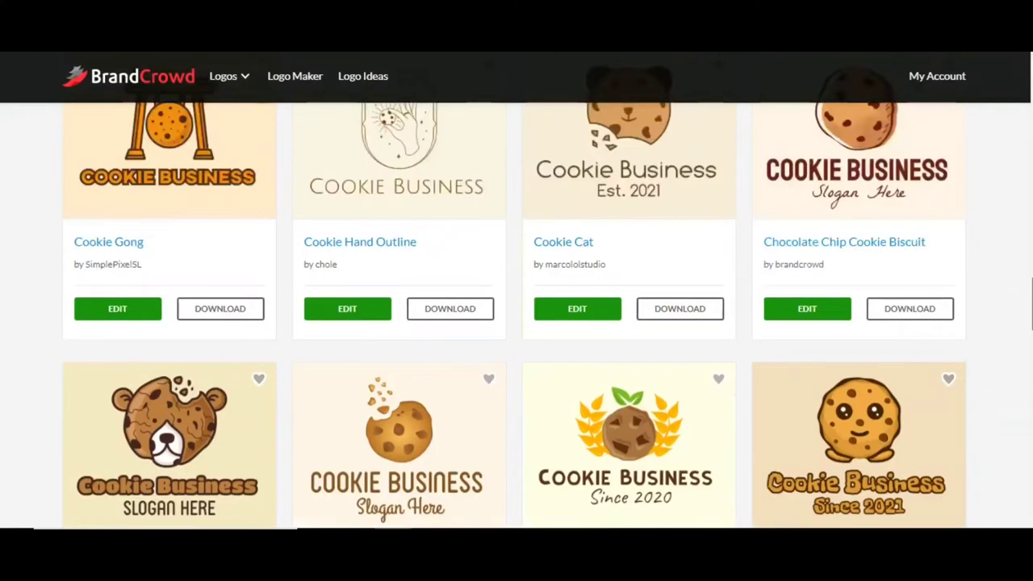
scroll(517, 315, up, 1)
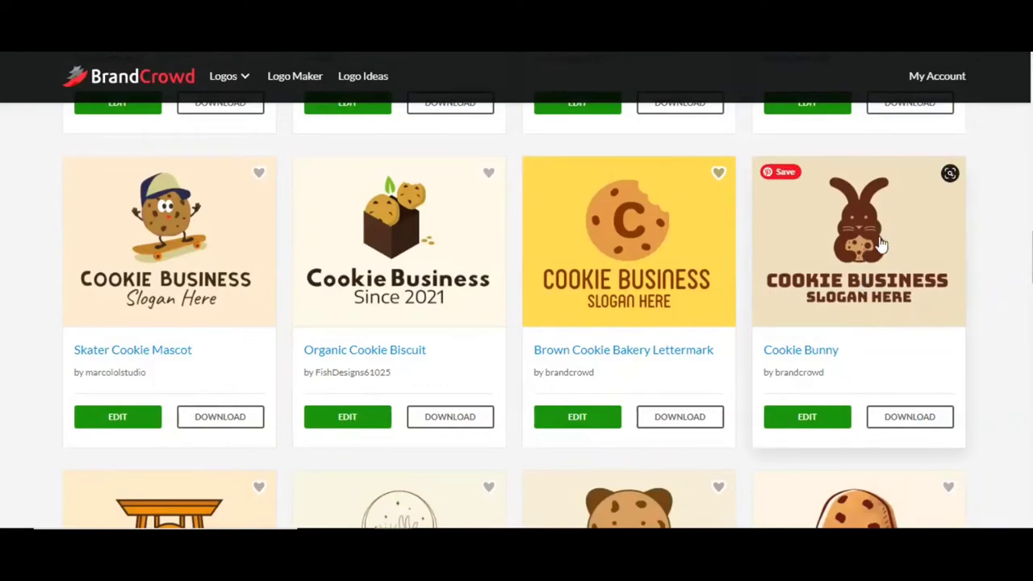
scroll(516, 315, up, 7)
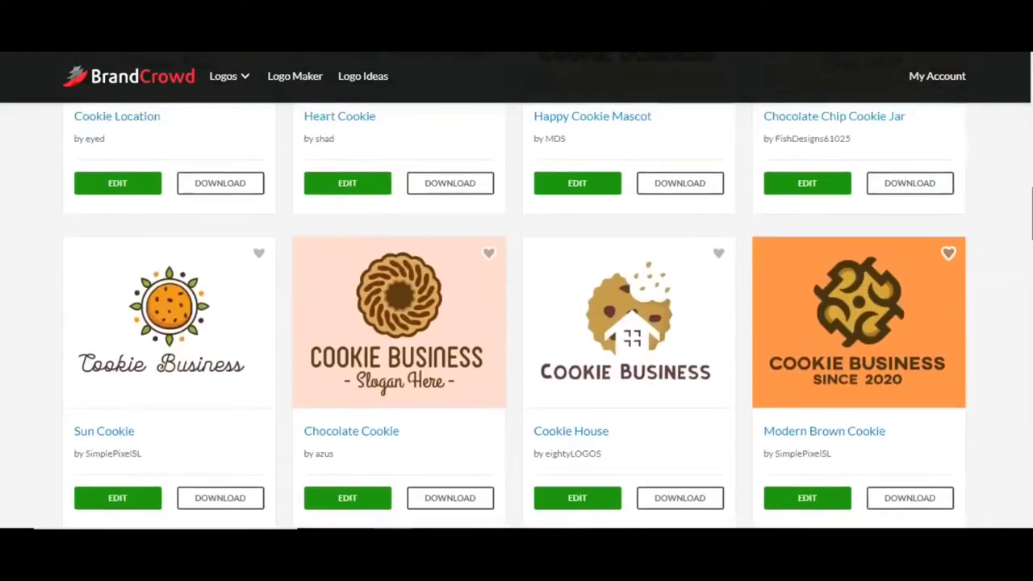
scroll(516, 315, up, 7)
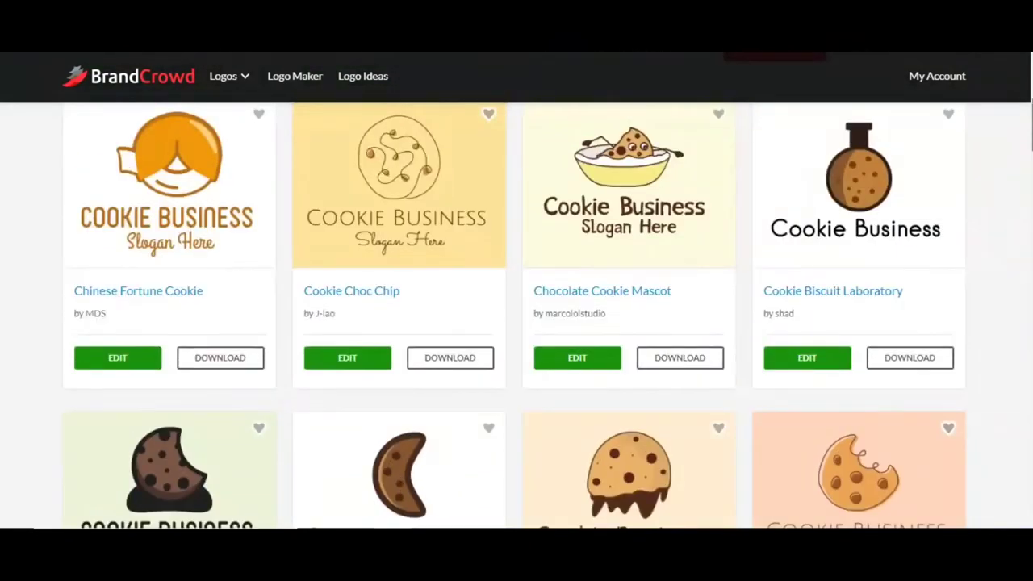
scroll(516, 315, up, 1)
scroll(517, 314, down, 4)
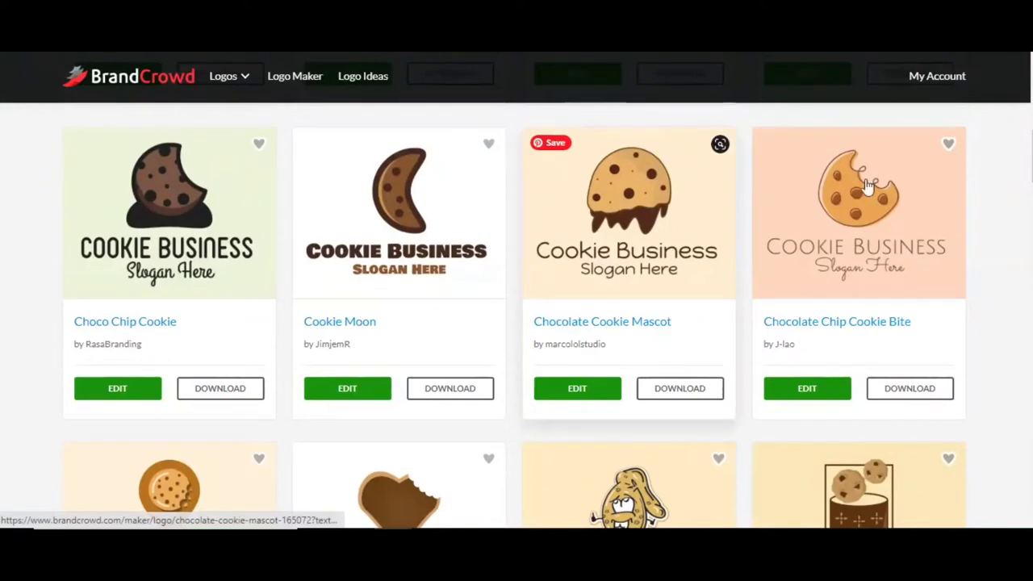
scroll(517, 315, down, 4)
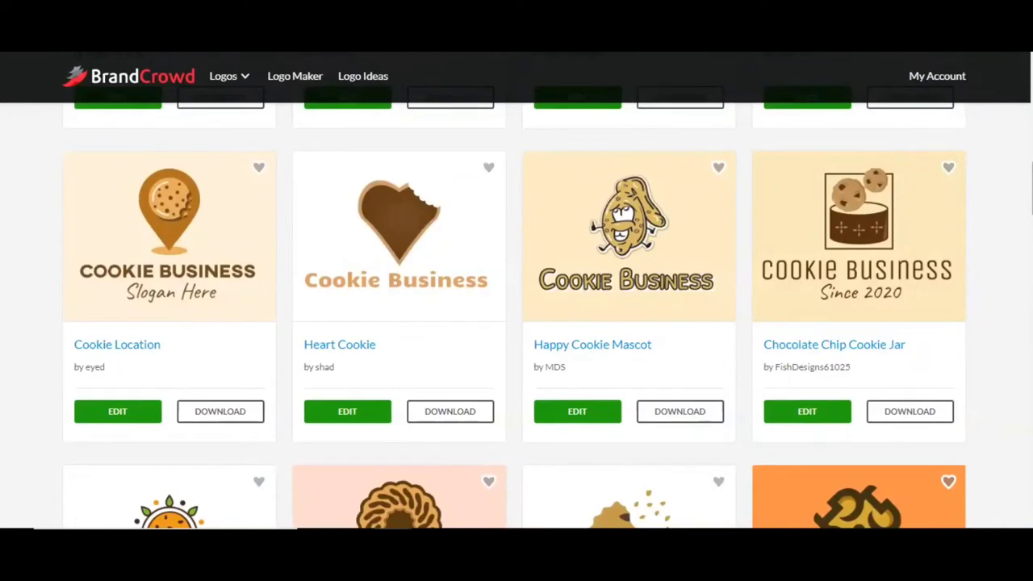
scroll(516, 315, down, 4)
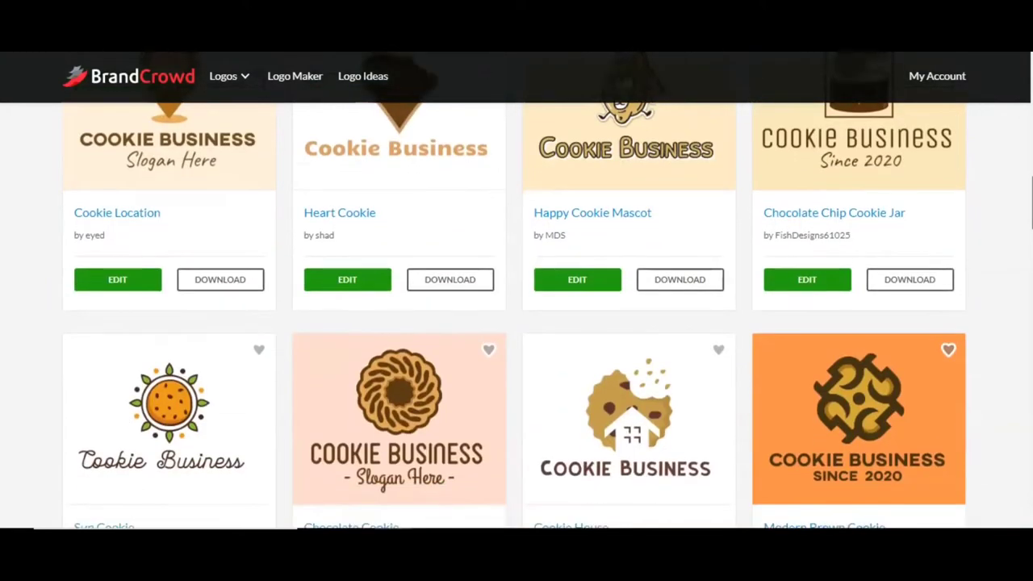
scroll(517, 315, down, 3)
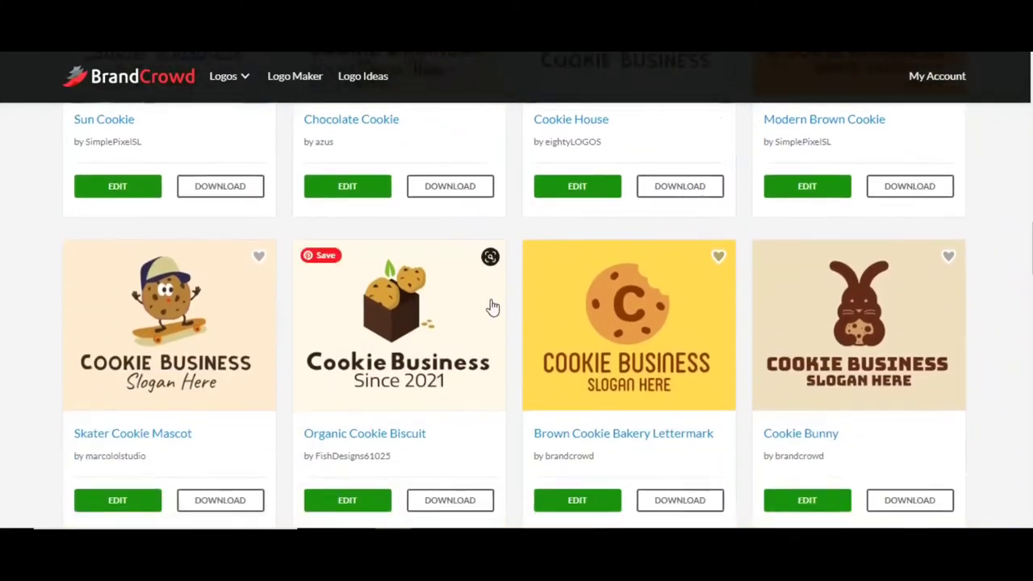
Step: Open the Organic Cookie Biscuit logo in the editor and close the email sign-up prompt
click(398, 321)
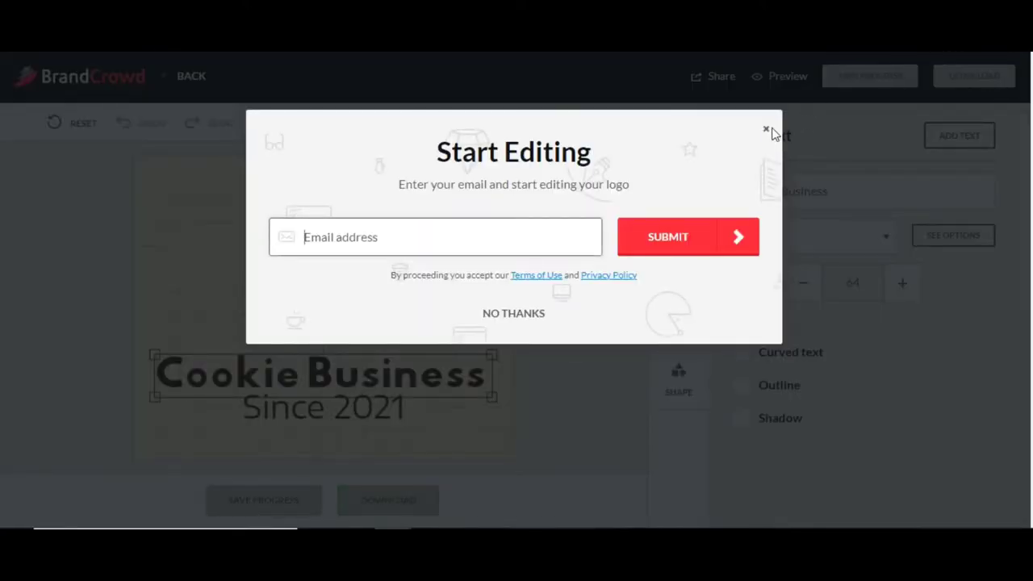
click(766, 129)
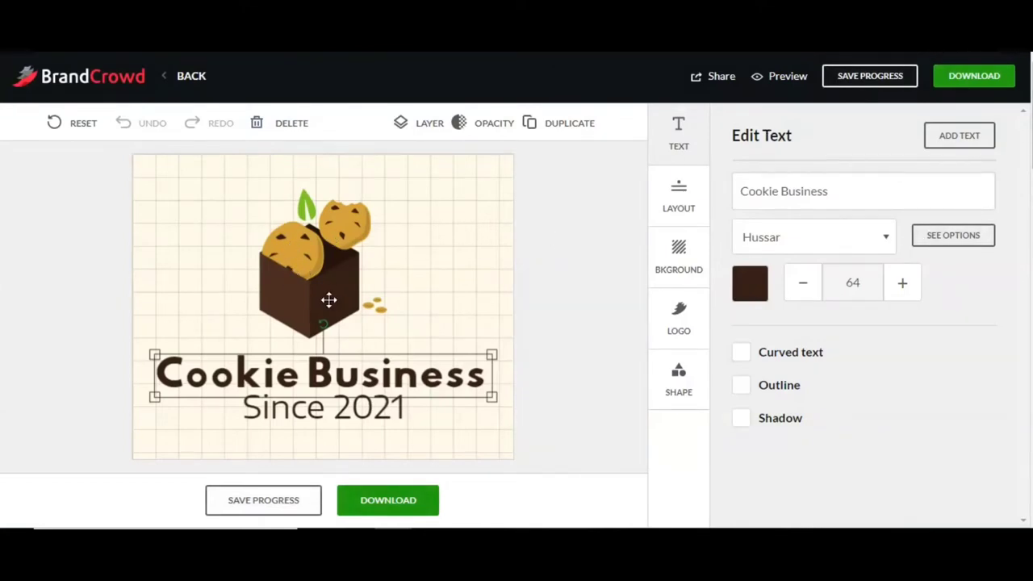
click(281, 263)
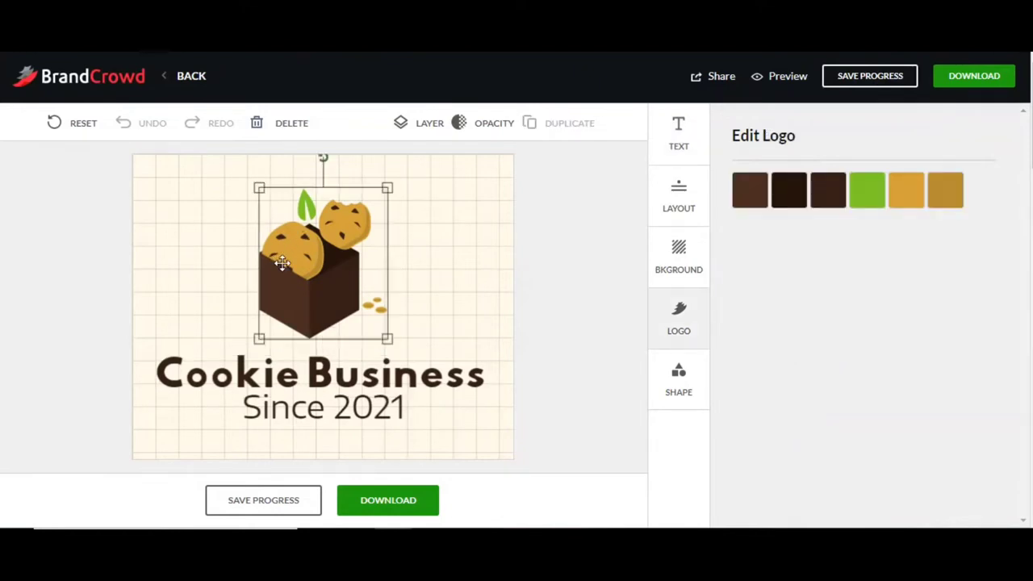
Step: Select the headline, tagline and cookie box graphic, ending on the box's colour options
click(447, 390)
click(386, 413)
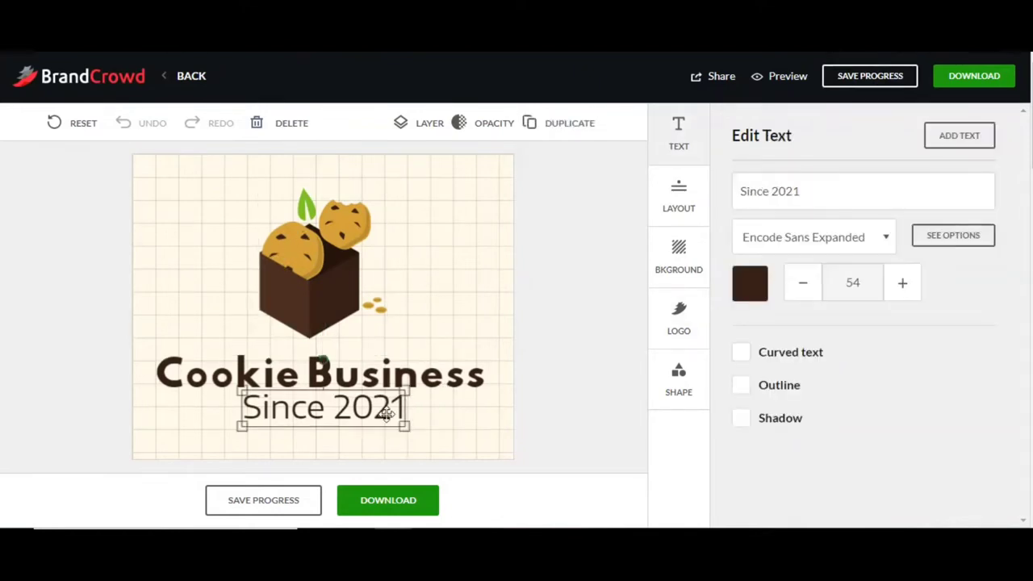
click(422, 371)
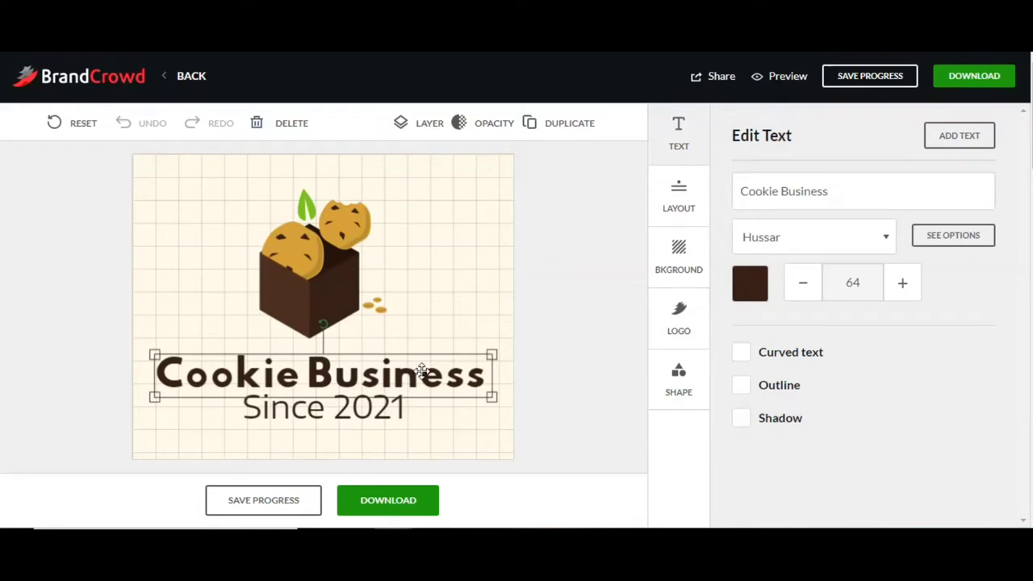
click(338, 262)
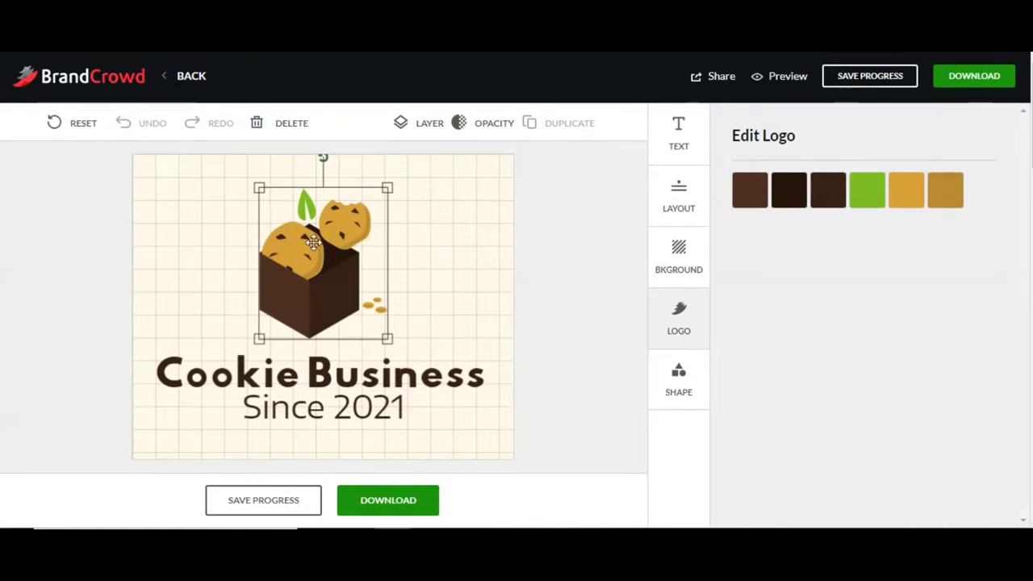
click(319, 370)
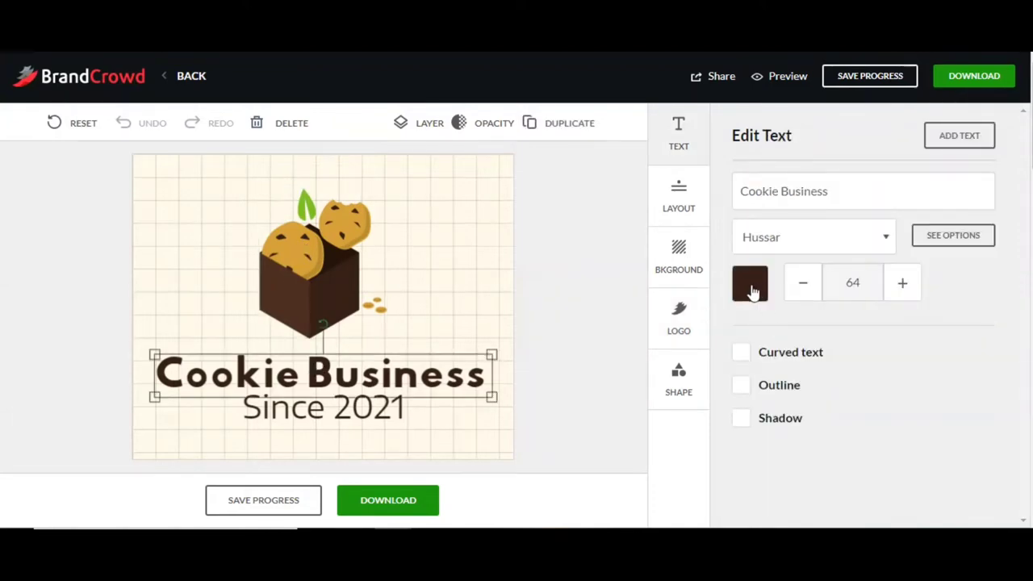
click(320, 258)
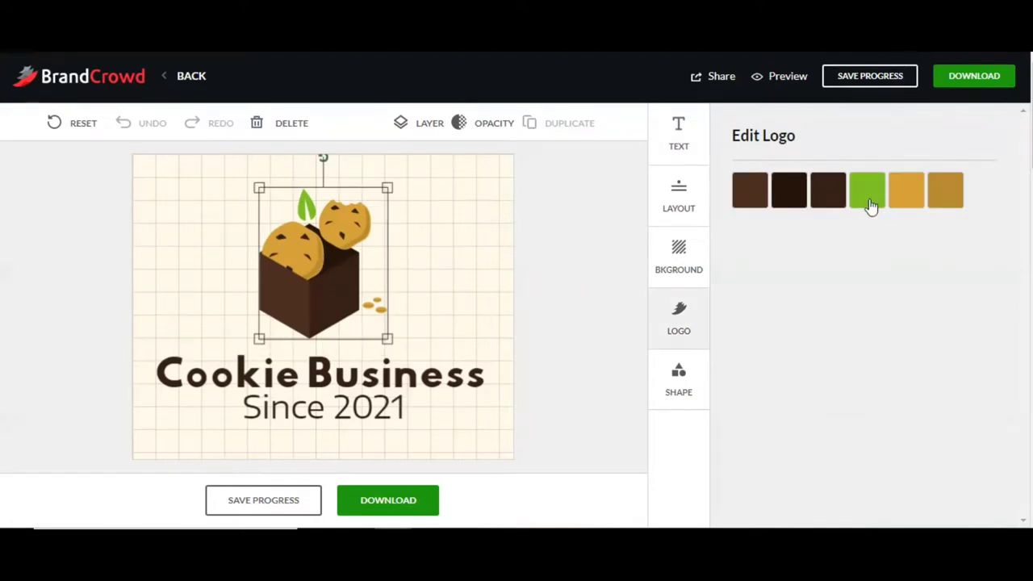
Step: Try brown, black and dark brown on the box's left face, settling on gold
click(743, 202)
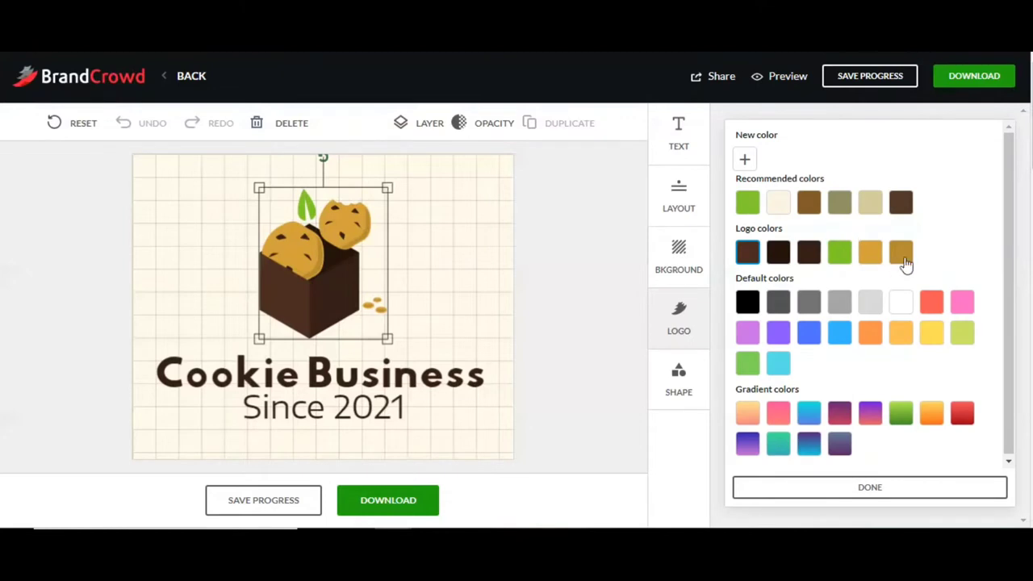
click(901, 253)
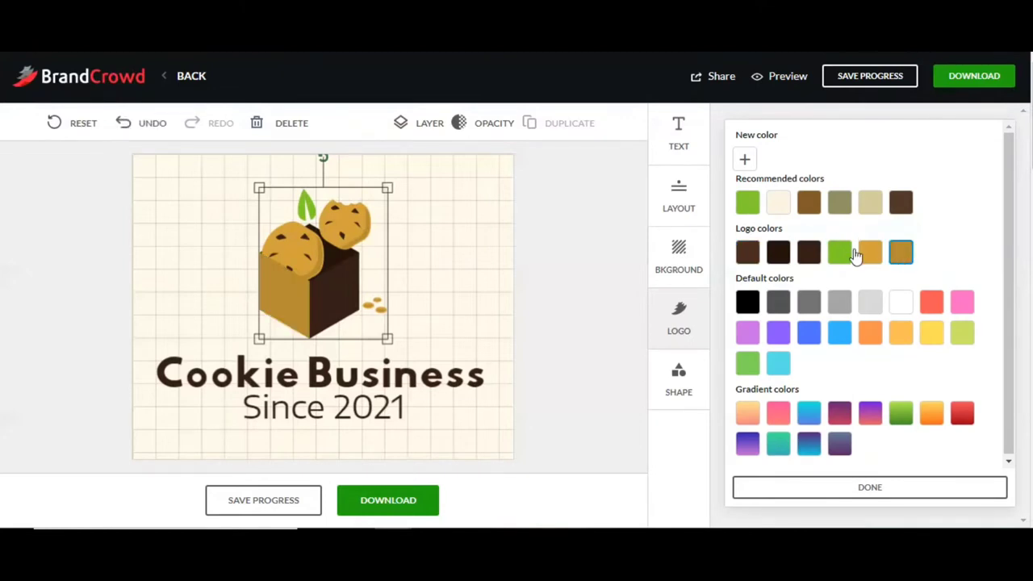
click(809, 203)
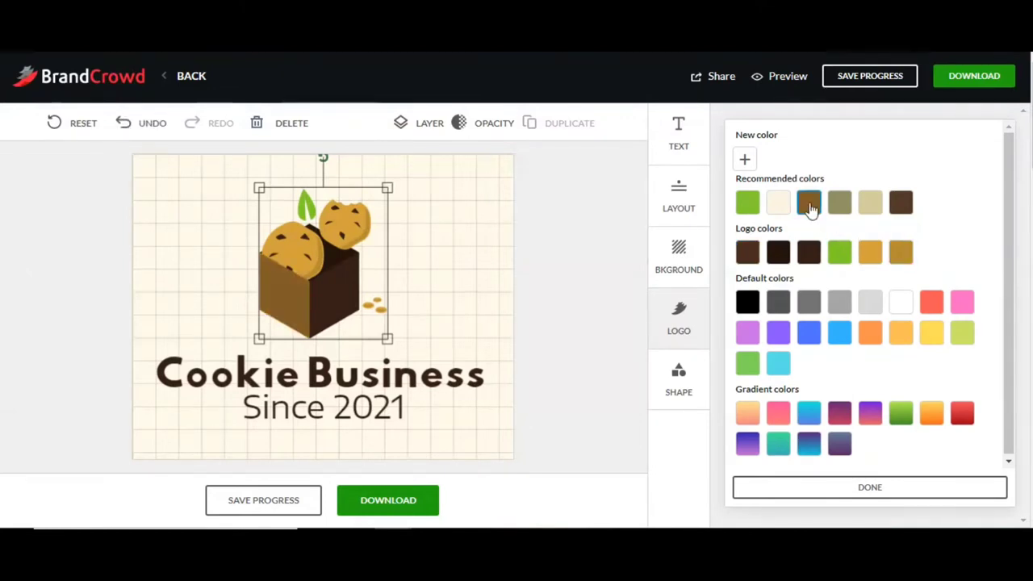
click(902, 253)
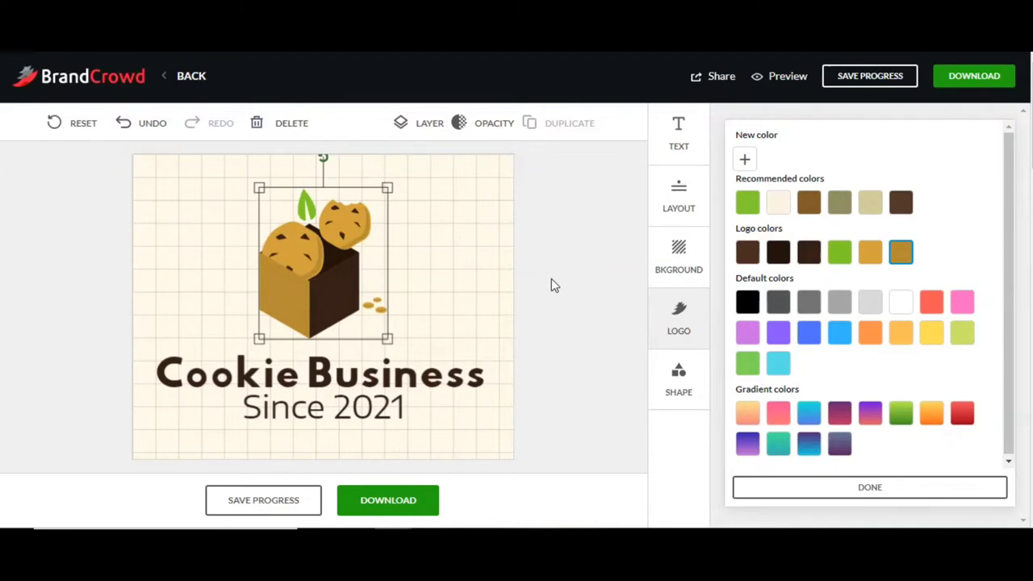
click(777, 257)
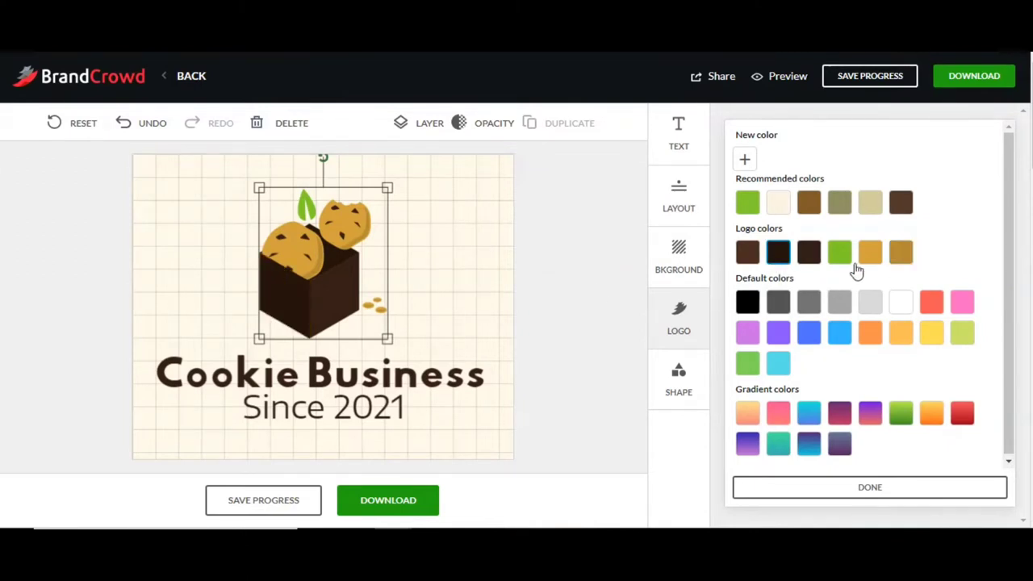
click(902, 265)
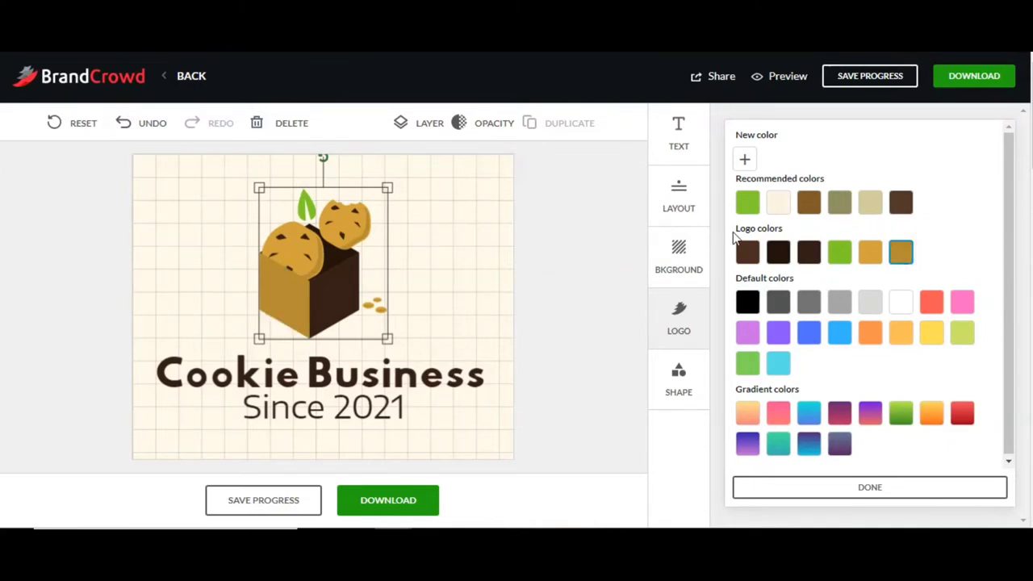
click(904, 205)
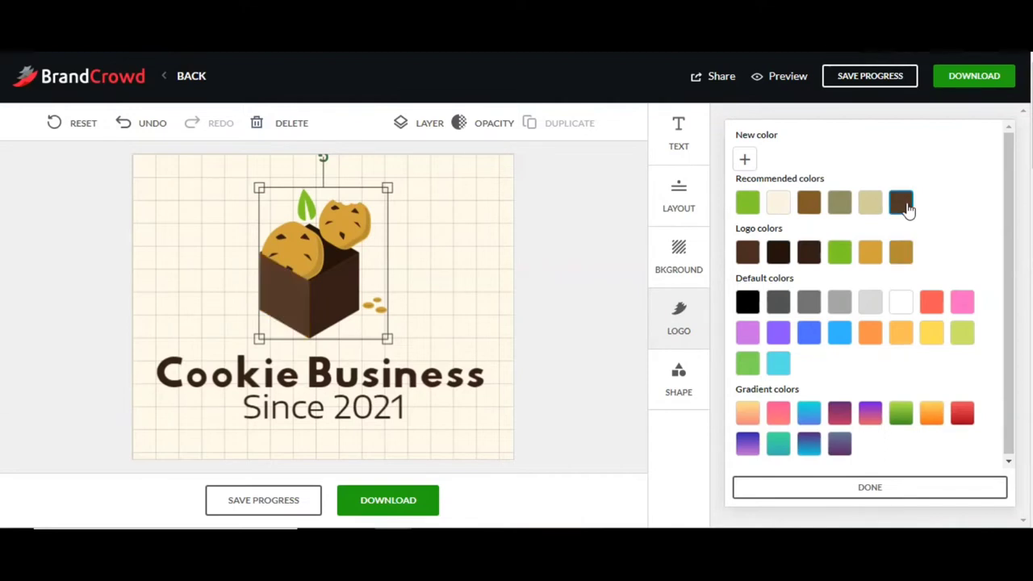
click(902, 254)
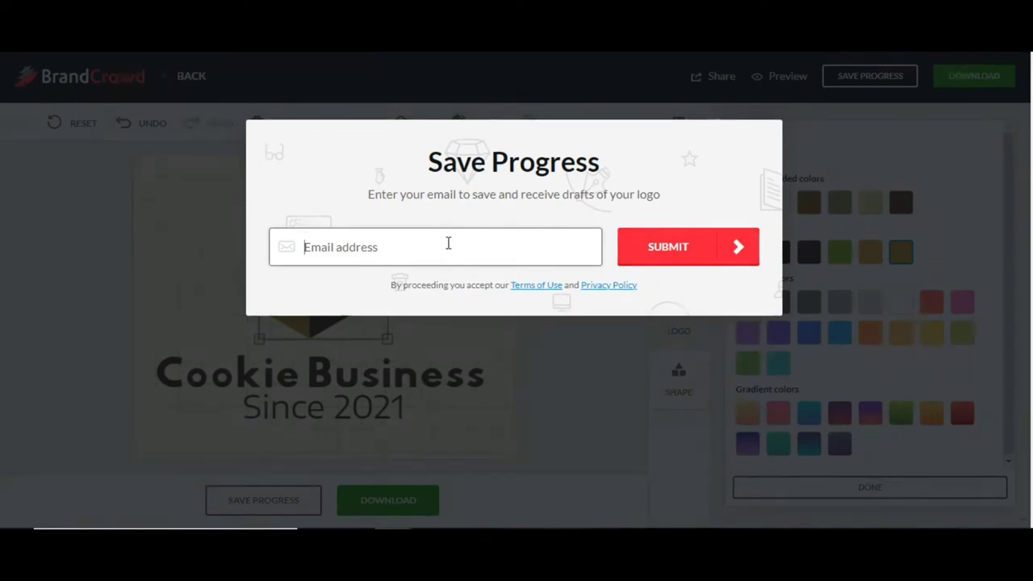
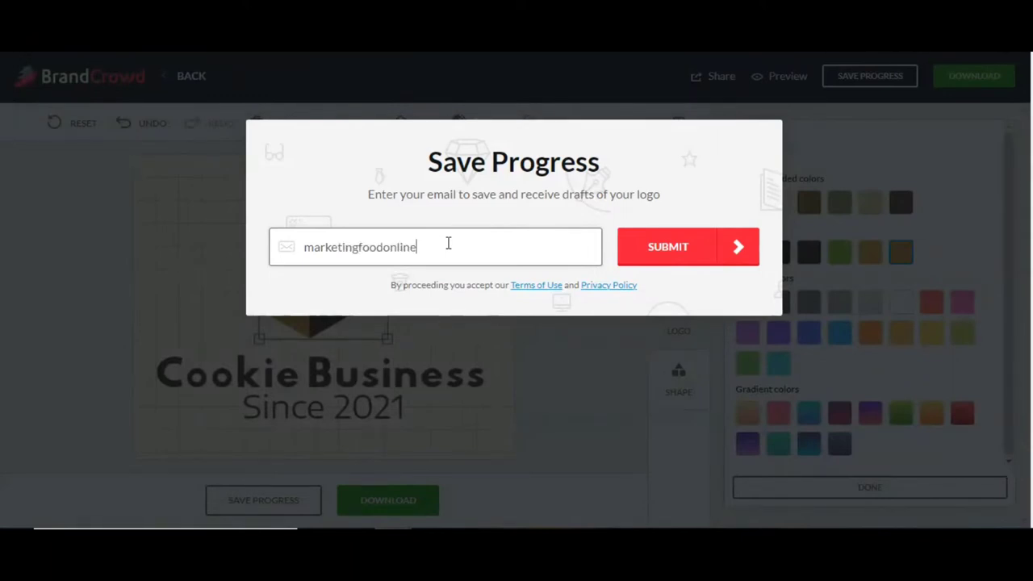
Step: Enter an email address in the Save Progress dialog and submit it
click(670, 248)
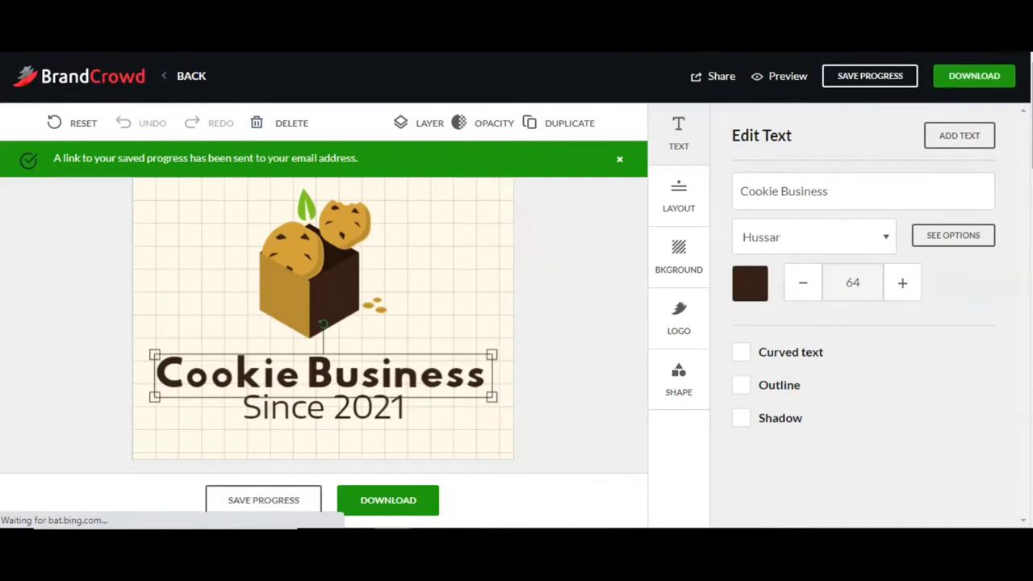
Step: Replace the headline 'Cookie Business' with 'Sara's Classic Cookies', fixing the Classic typo
scroll(516, 291, down, 2)
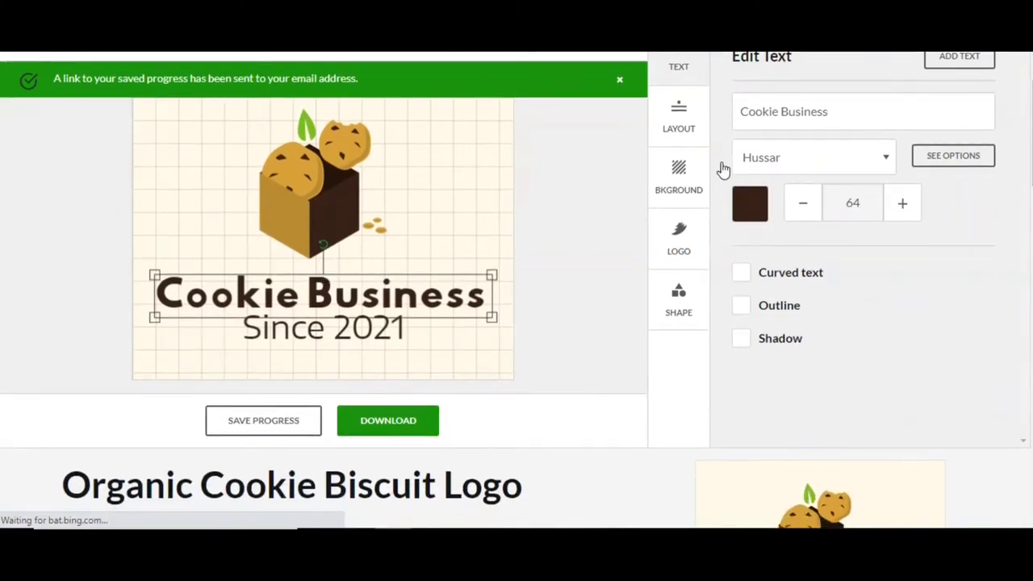
scroll(804, 113, up, 1)
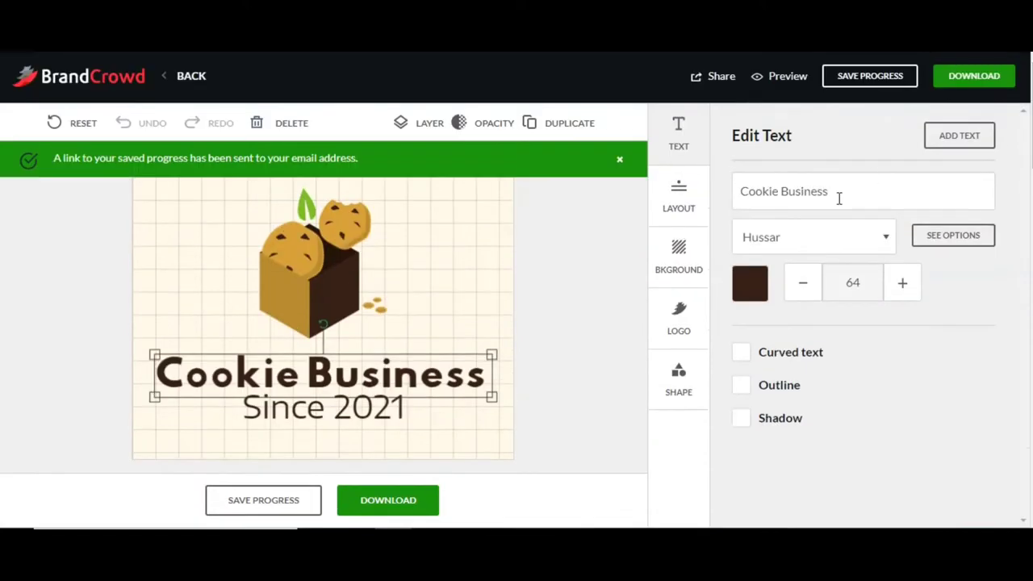
click(839, 198)
key(ctrl+a)
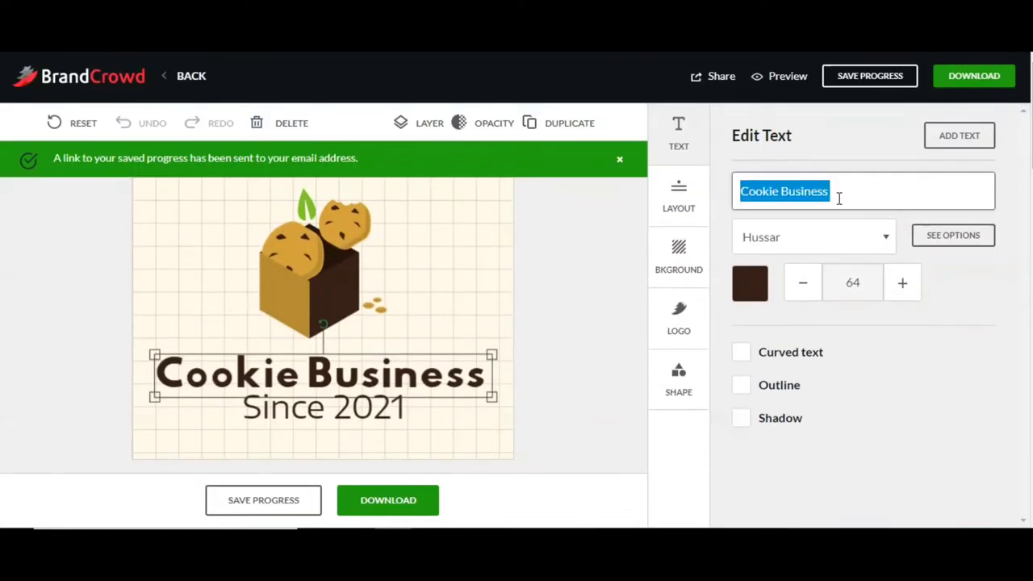
text(Saras)
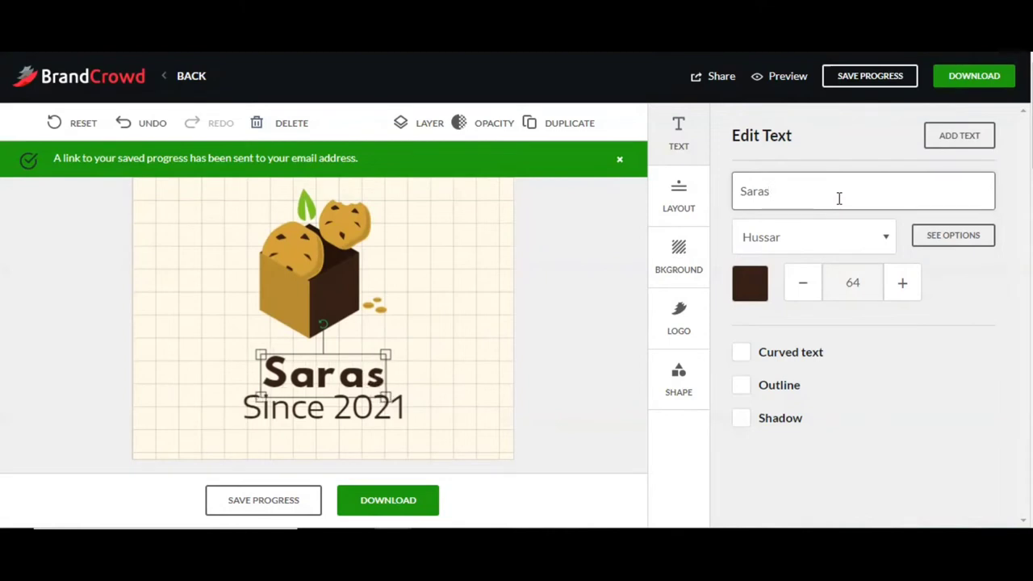
key(BackSpace)
text('s Calssic Cookies)
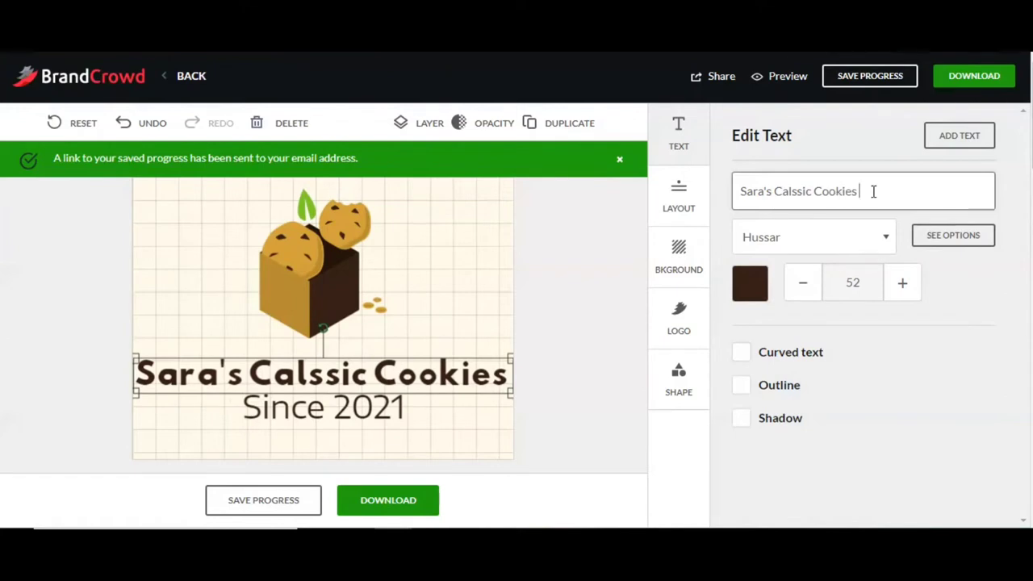
key(BackSpace)
key(BackSpace)
text(la)
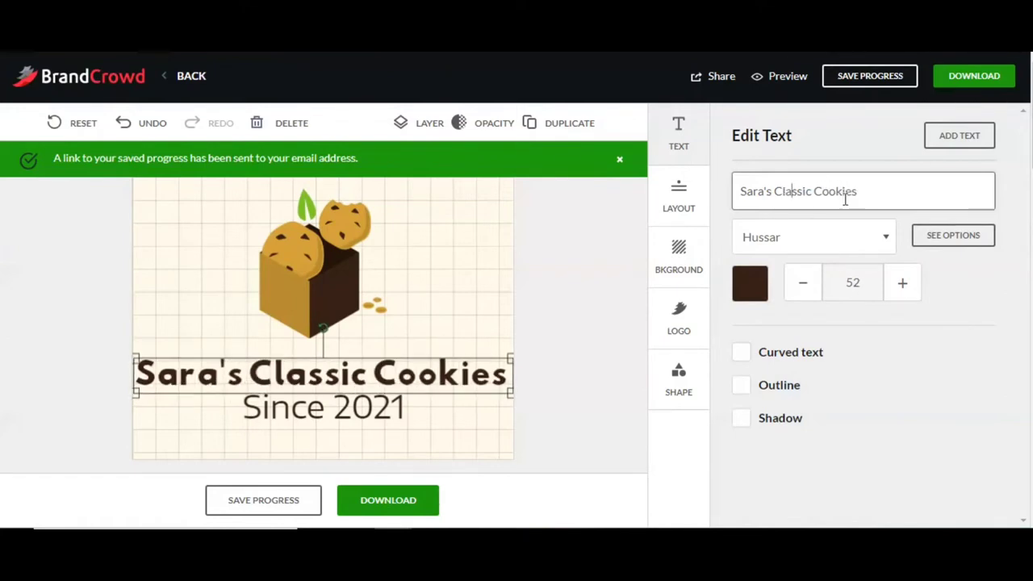
click(835, 246)
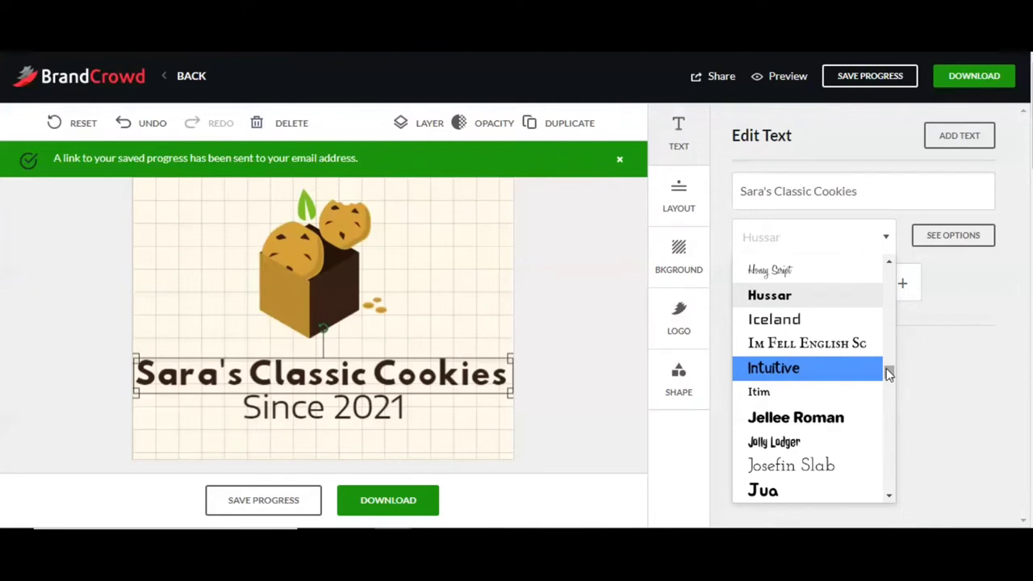
Step: Try the La Belle Aurore font on the headline
drag(889, 374, 891, 401)
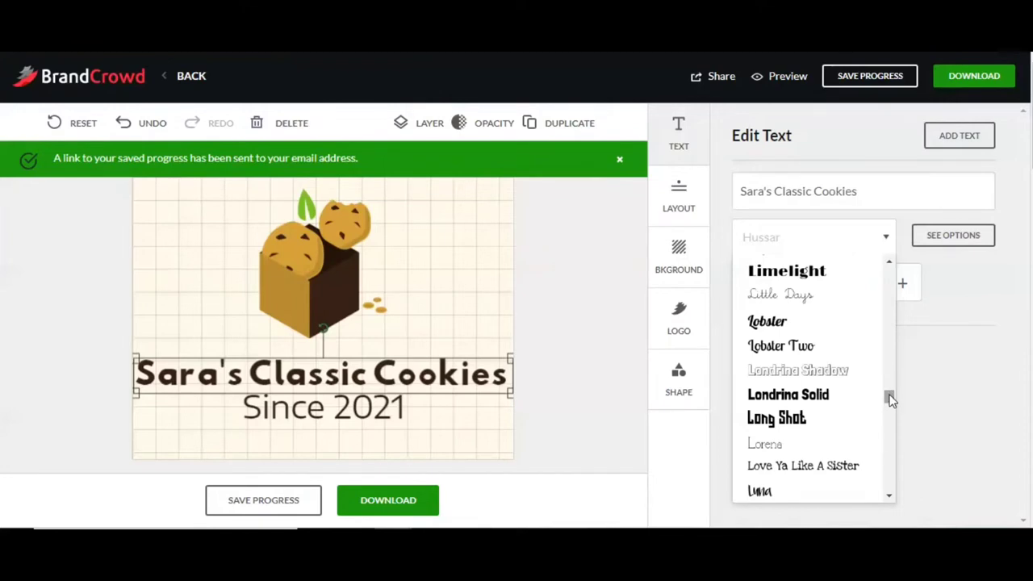
drag(891, 401, 891, 390)
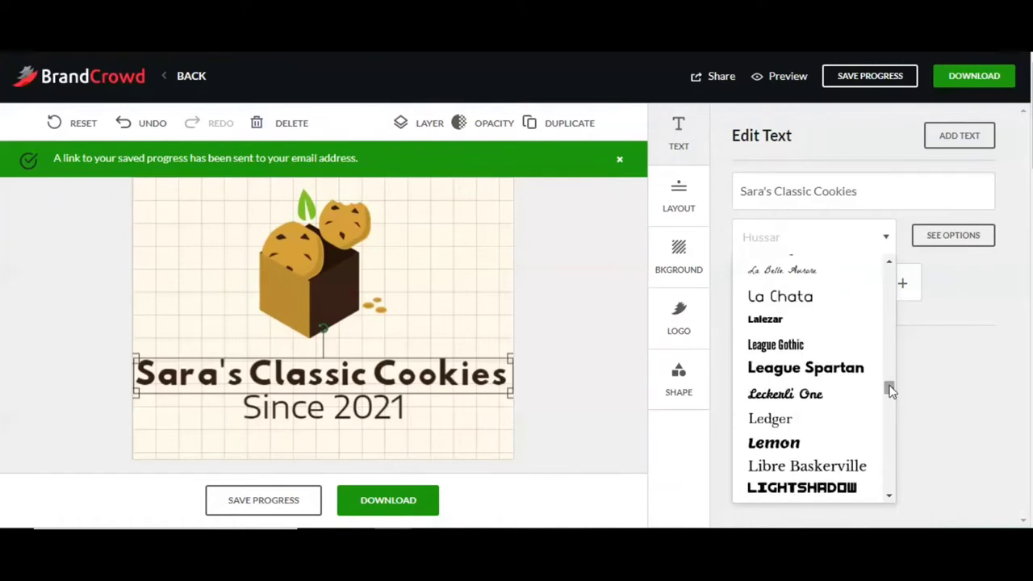
click(809, 279)
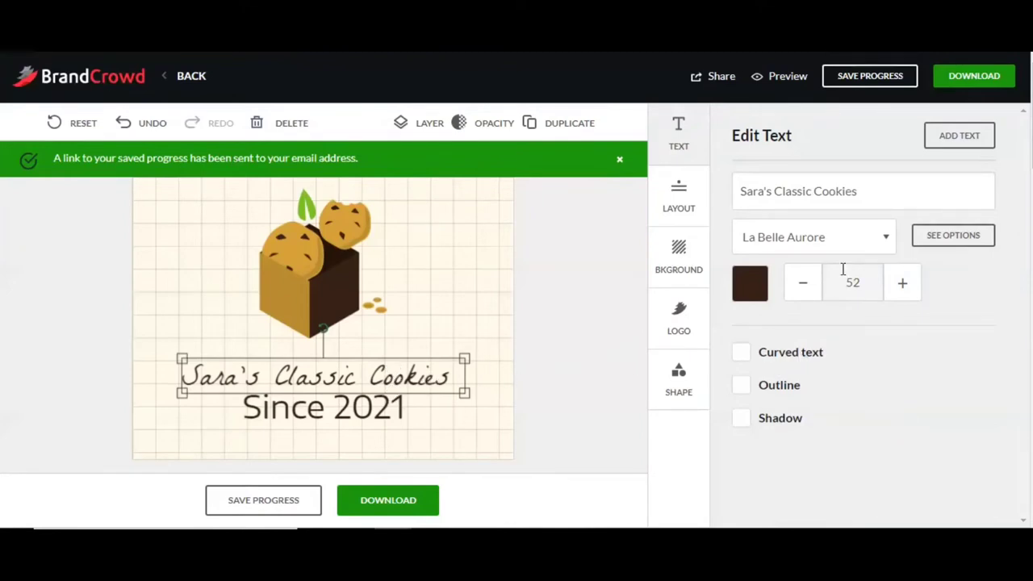
click(876, 193)
Step: Set the headline in Jolly Lodger and enlarge it to size 73
click(879, 237)
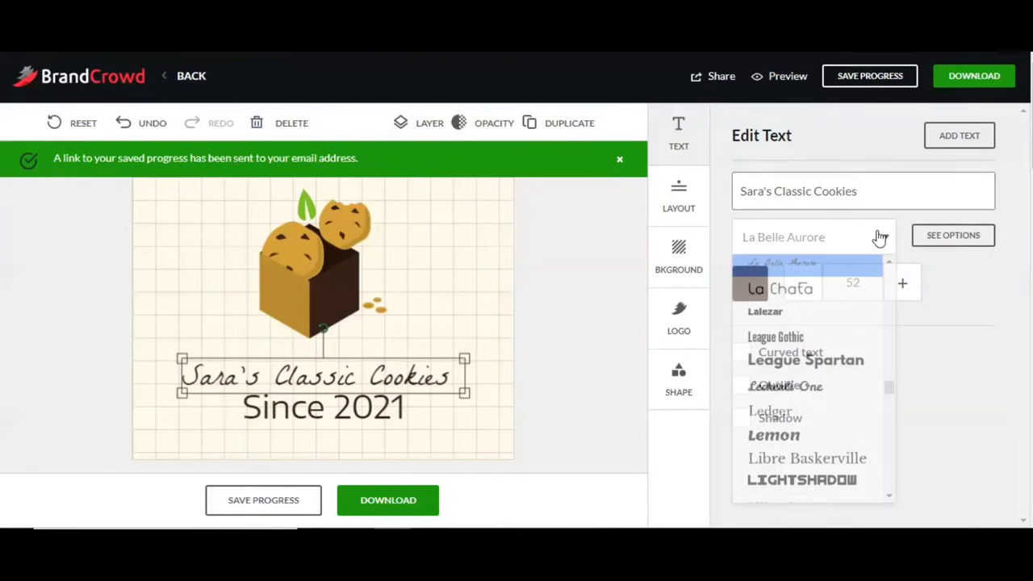
scroll(888, 316, up, 3)
scroll(892, 315, up, 3)
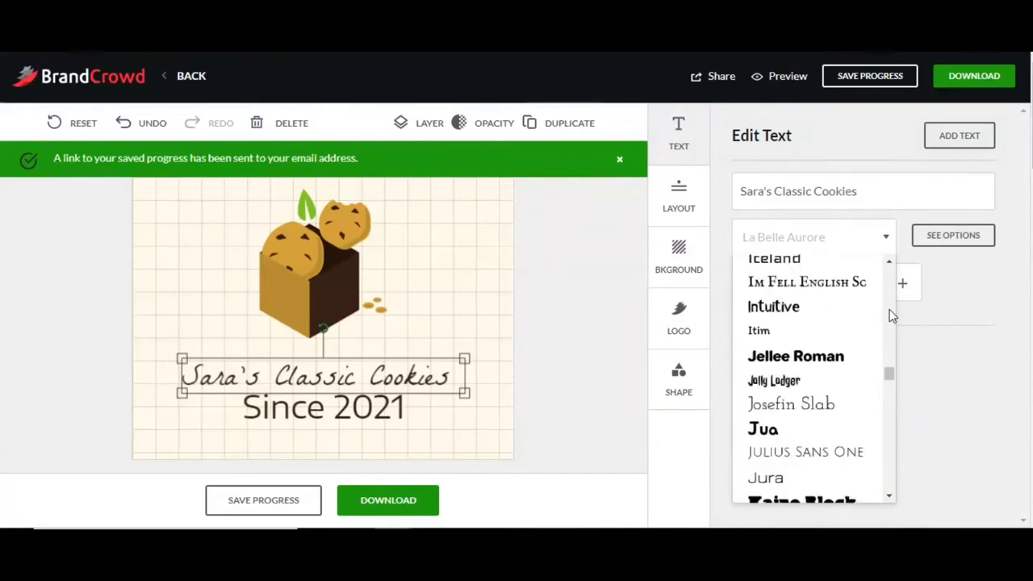
click(806, 382)
drag(423, 392, 471, 394)
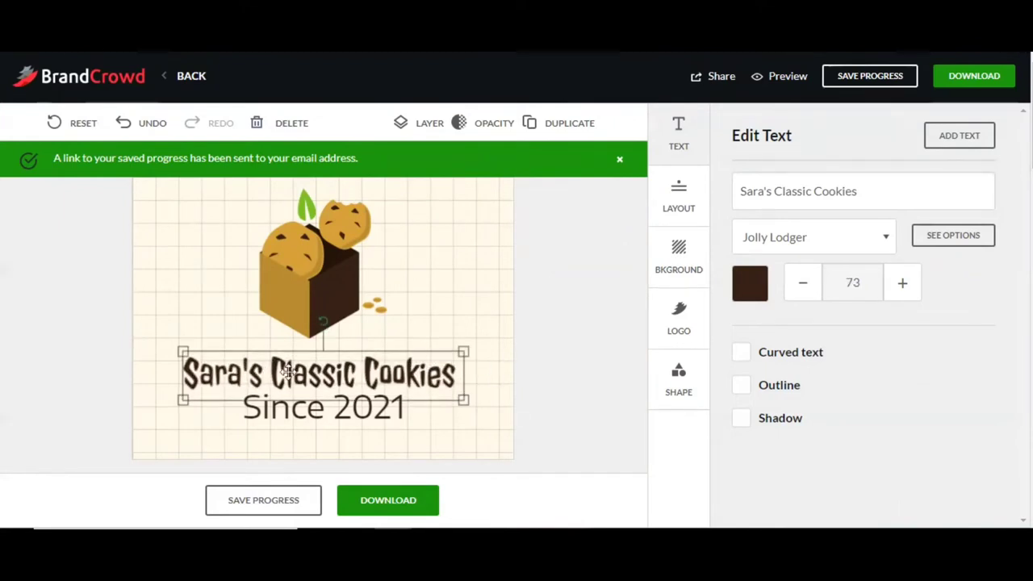
click(742, 284)
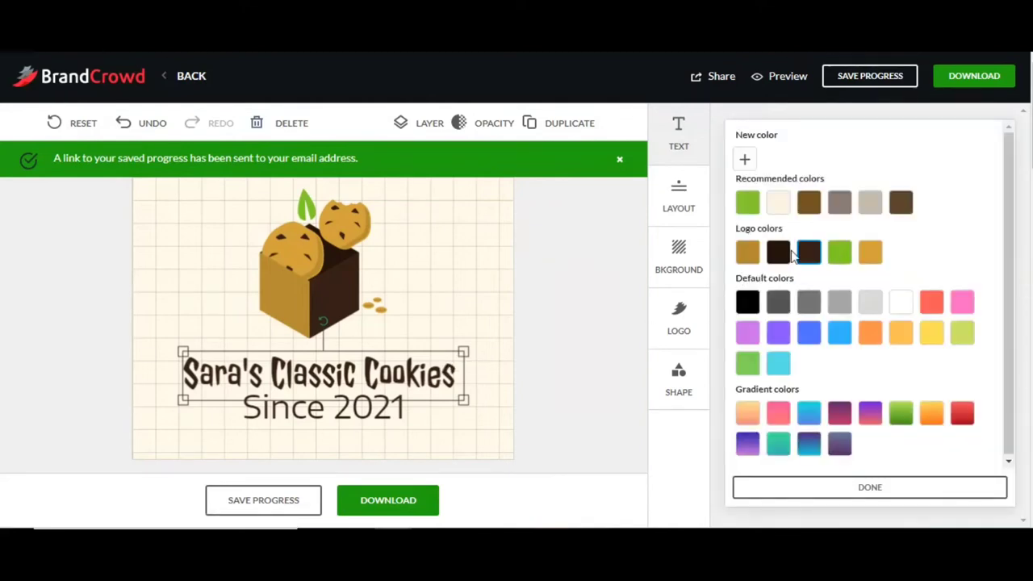
Step: Try green, orange and red-orange, then give the title a red gradient and shrink it to 30
click(907, 417)
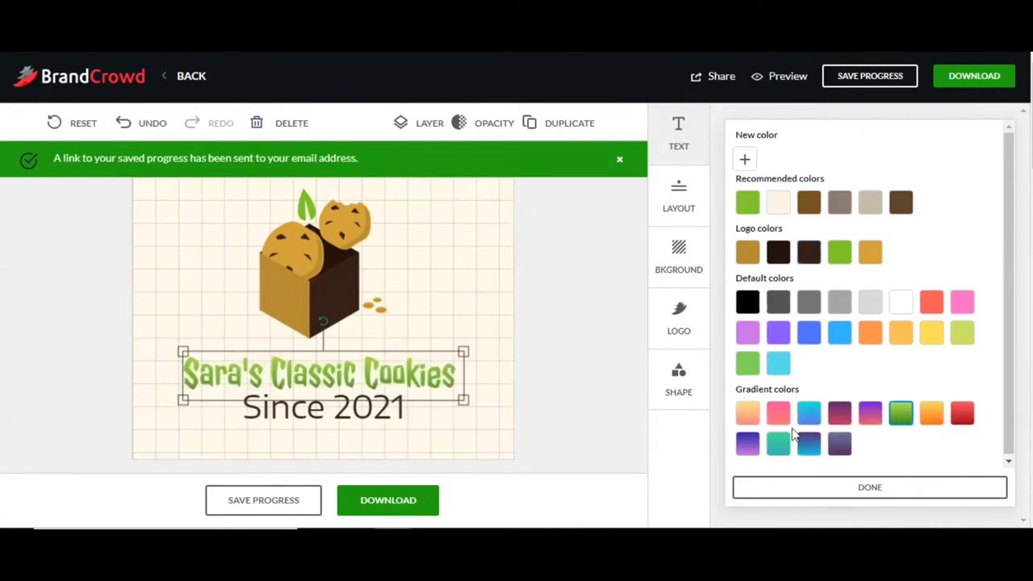
click(930, 423)
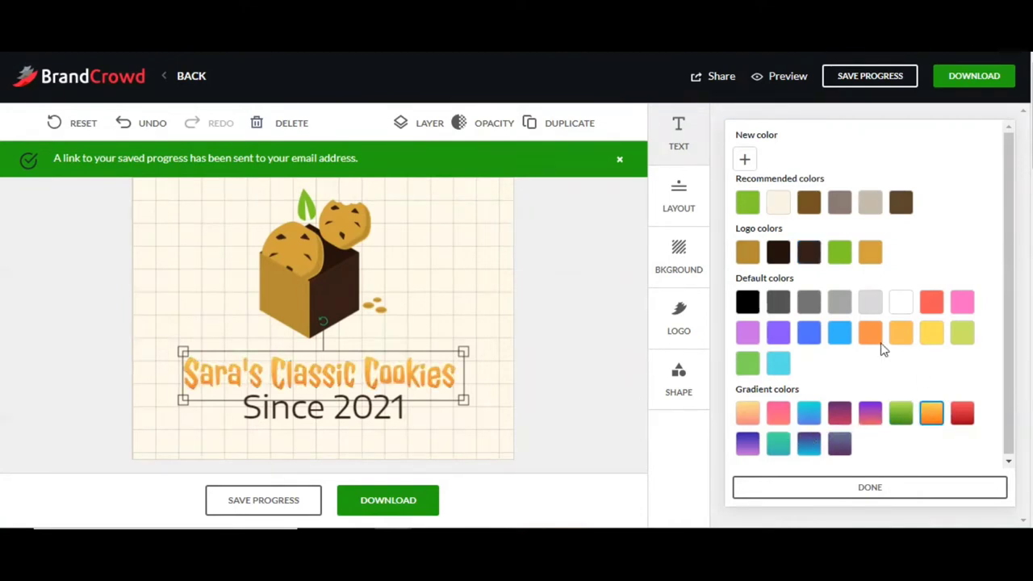
click(864, 340)
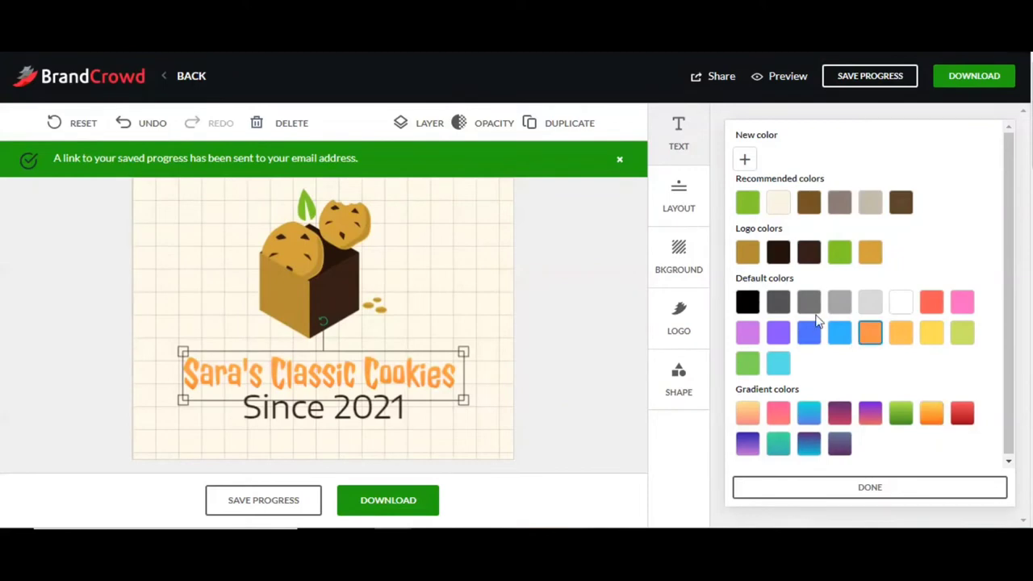
click(933, 311)
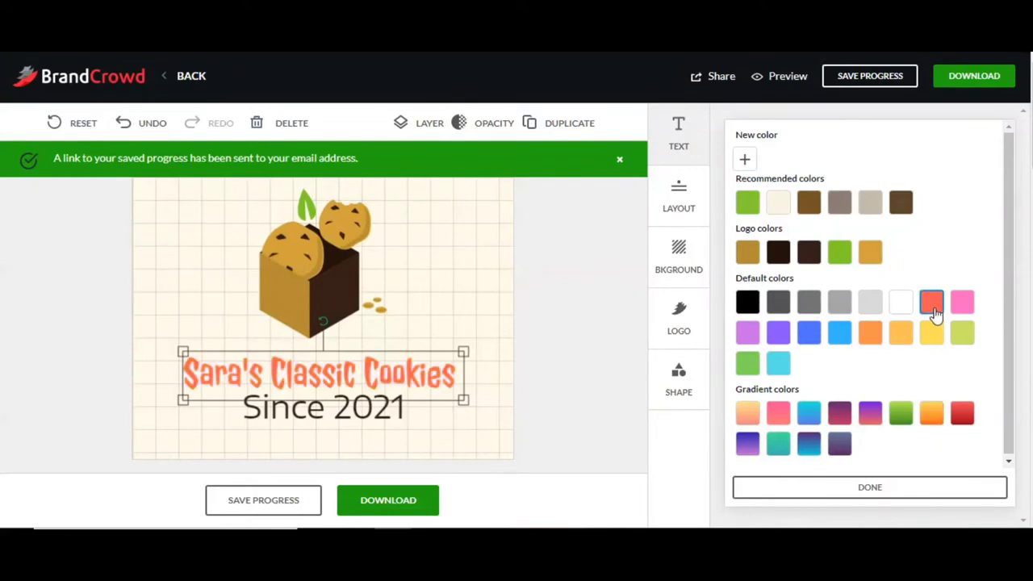
click(967, 416)
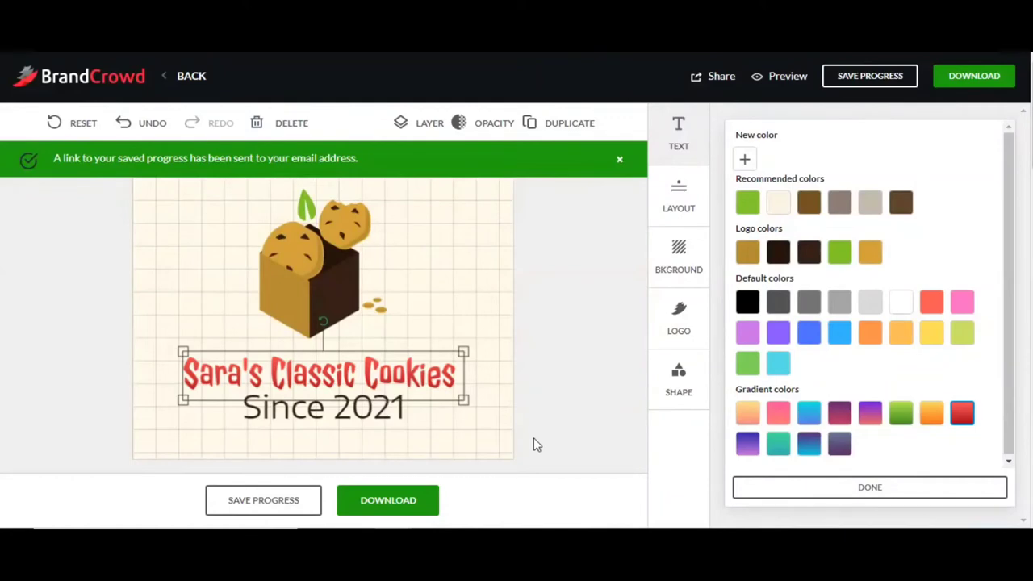
drag(464, 398, 376, 348)
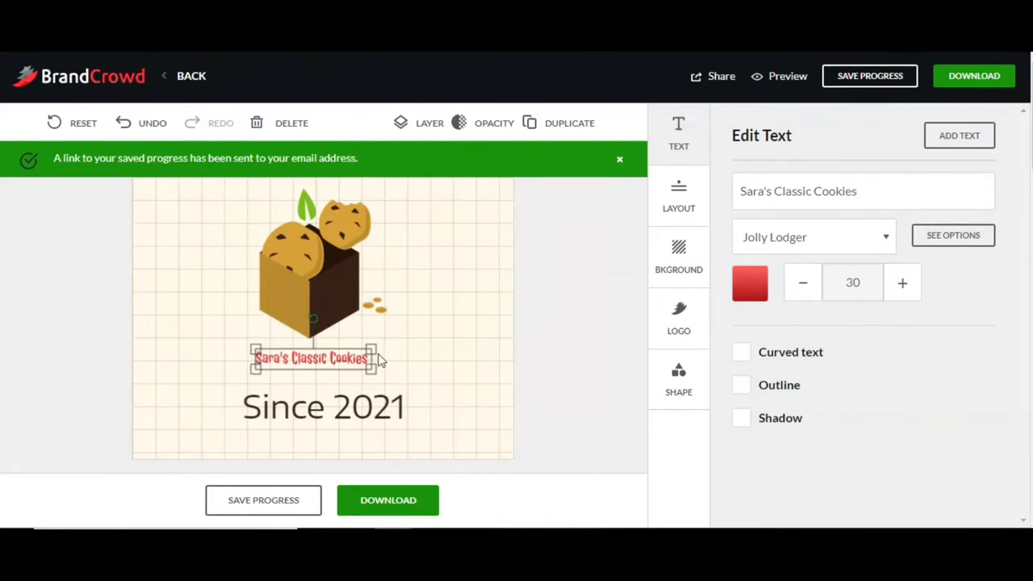
Step: Scale the Sara's Classic Cookies title to 56 and centre it under the cookie box
drag(372, 348, 412, 347)
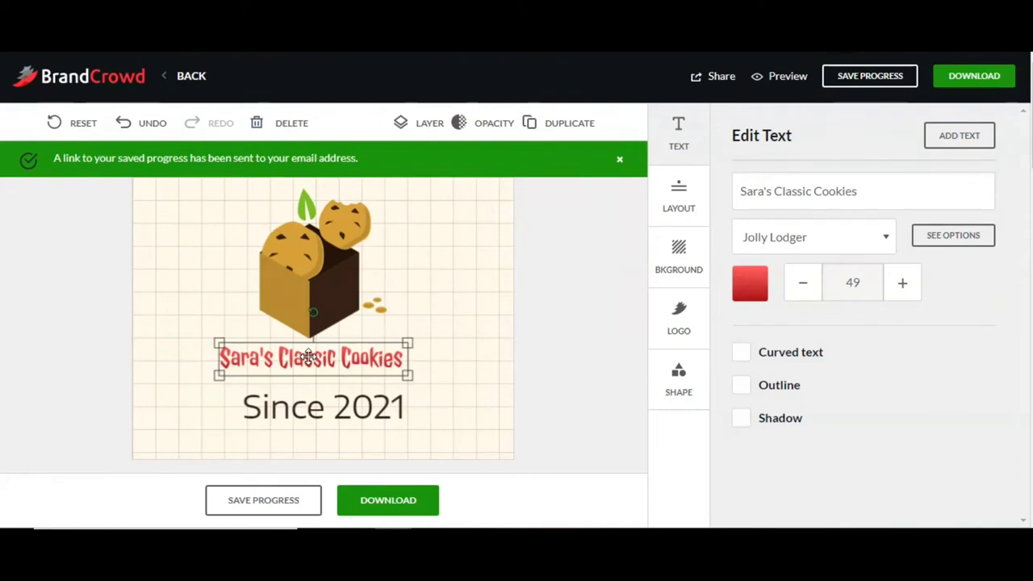
drag(310, 361, 308, 362)
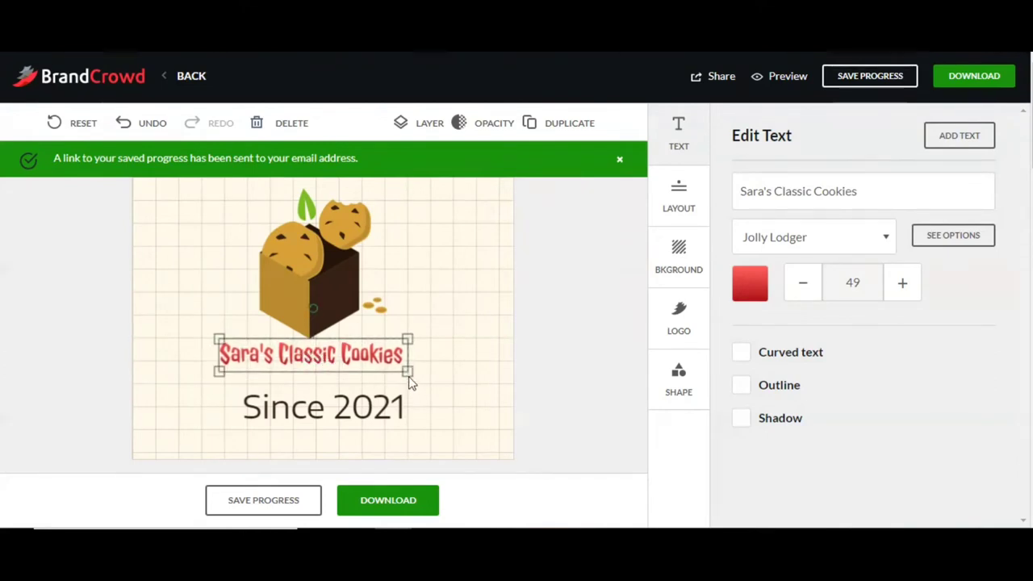
drag(408, 372, 488, 385)
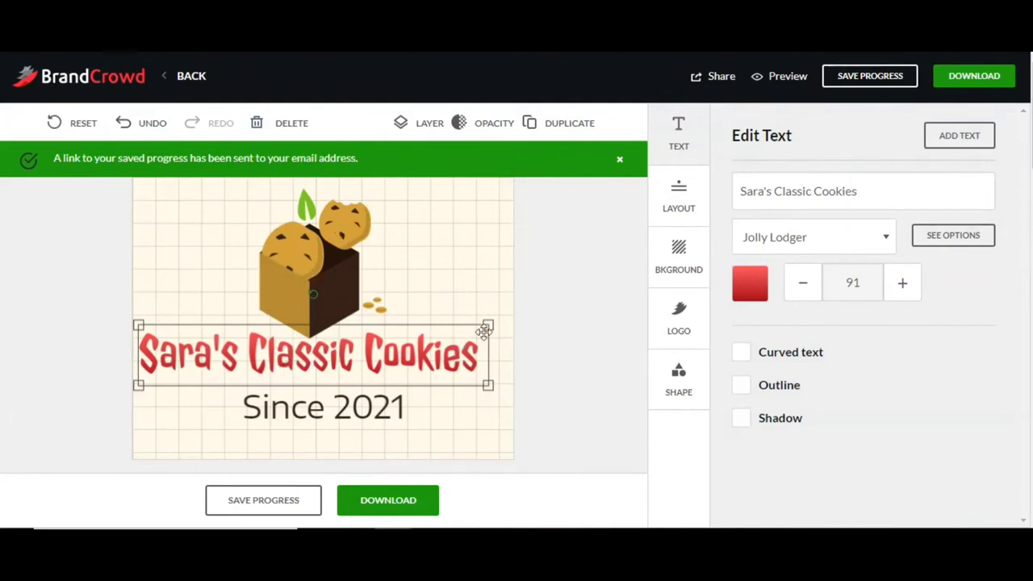
drag(488, 325, 407, 355)
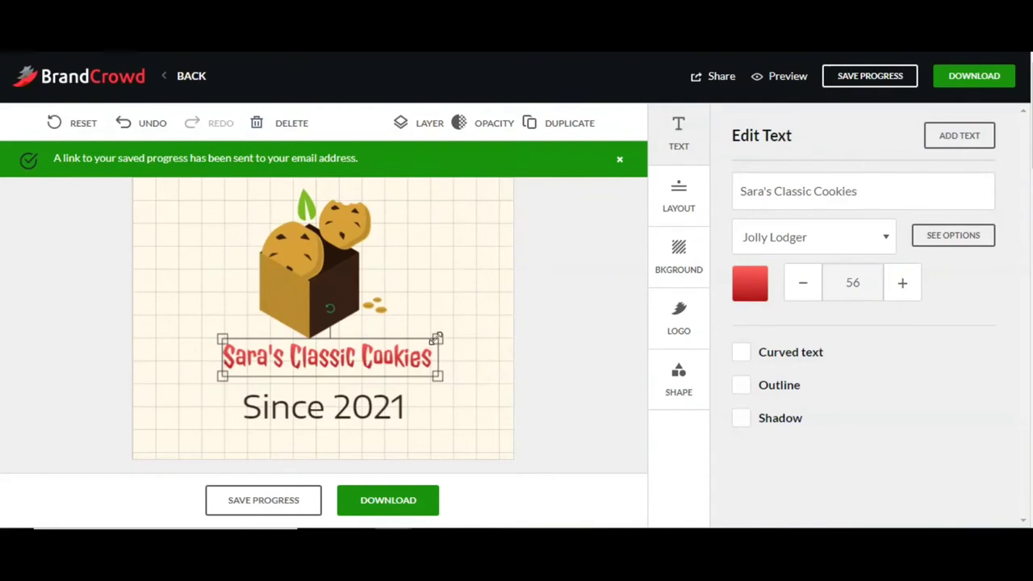
drag(423, 354, 416, 354)
Step: Retype the Since 2021 tagline as 'CHOCOLATE HEAVEN'
click(365, 411)
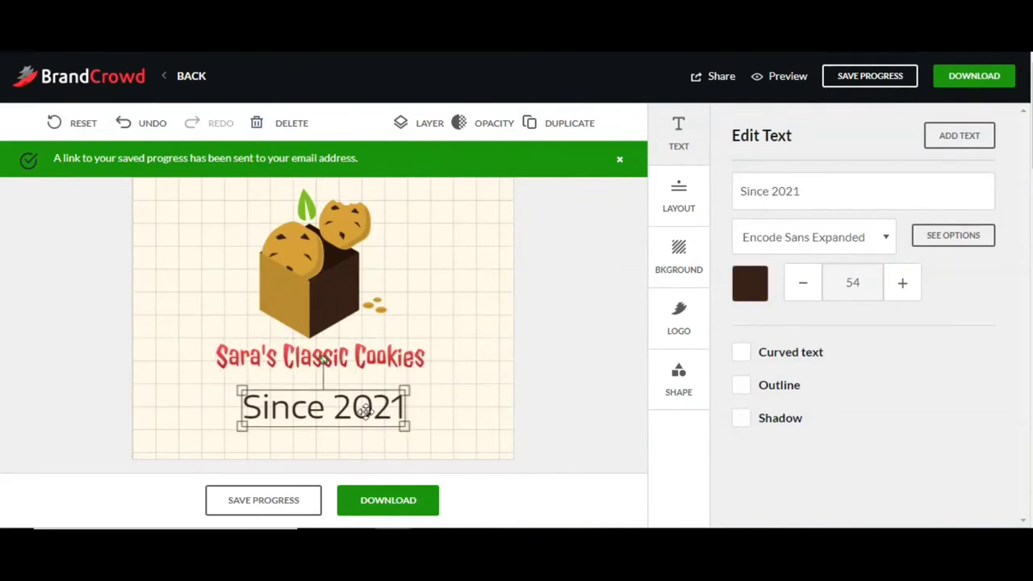
click(804, 193)
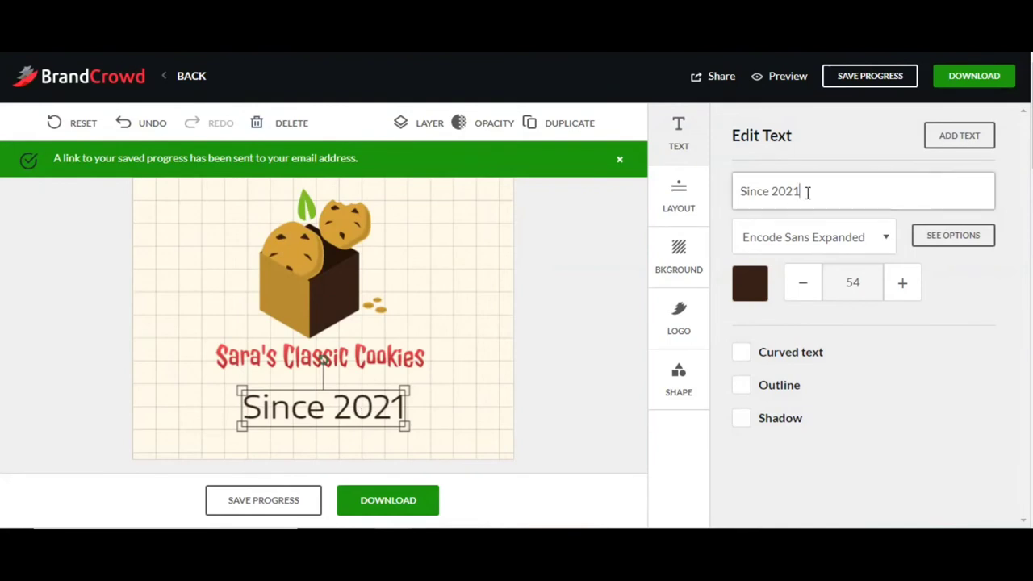
key(ctrl+a)
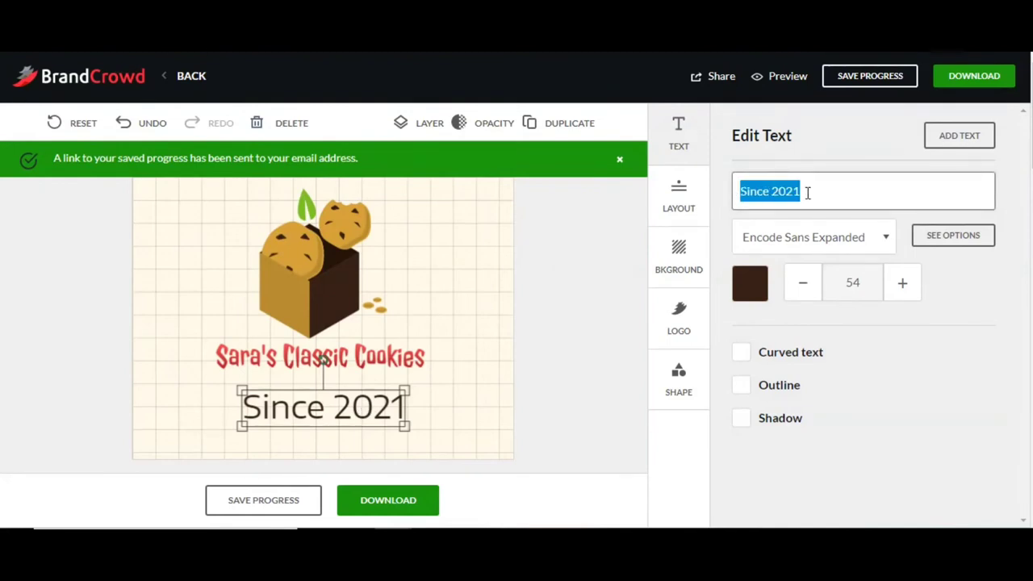
text(CHCOLL)
key(BackSpace)
key(BackSpace)
key(BackSpace)
key(BackSpace)
text(OCOLATE )
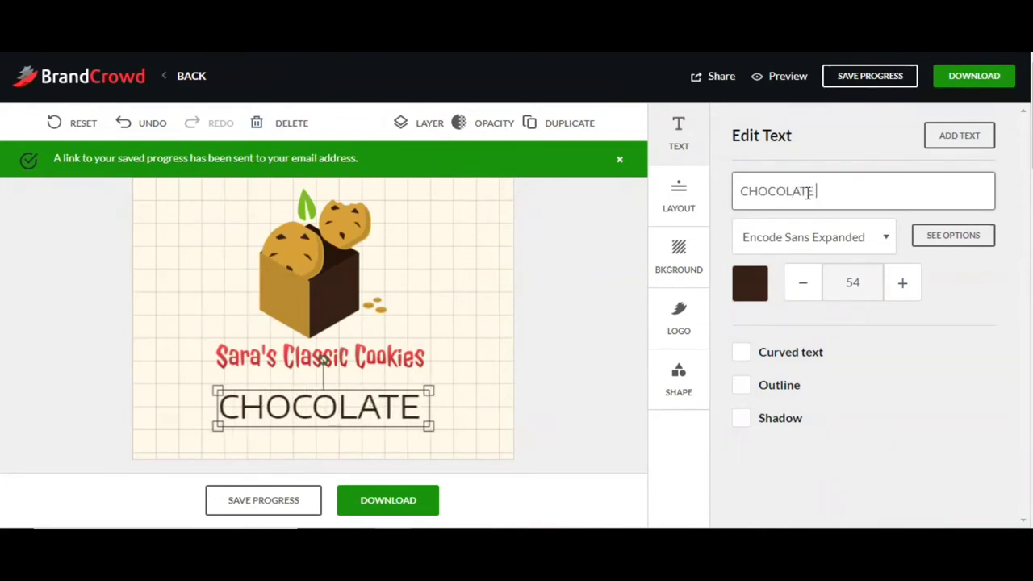
text(HEAVEN)
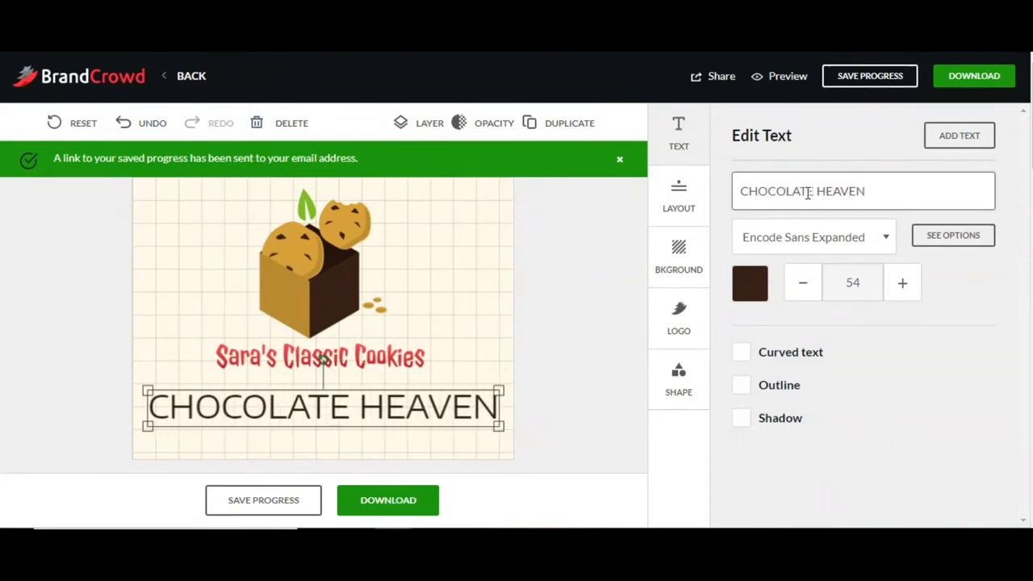
Step: Try Emilys Candy on the CHOCOLATE HEAVEN subtitle, resizing and moving it under the title
click(821, 236)
scroll(855, 347, up, 1)
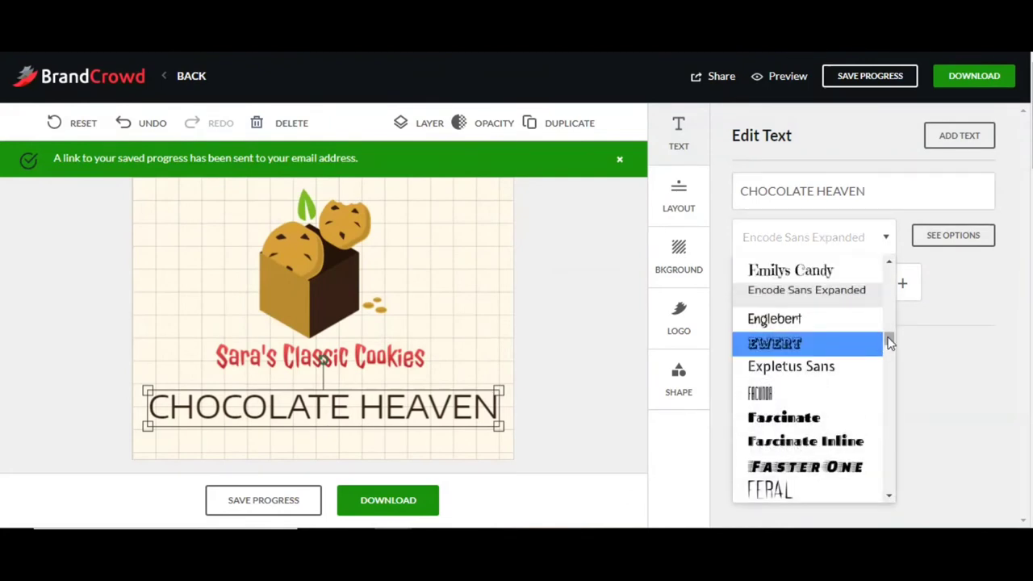
scroll(884, 345, up, 1)
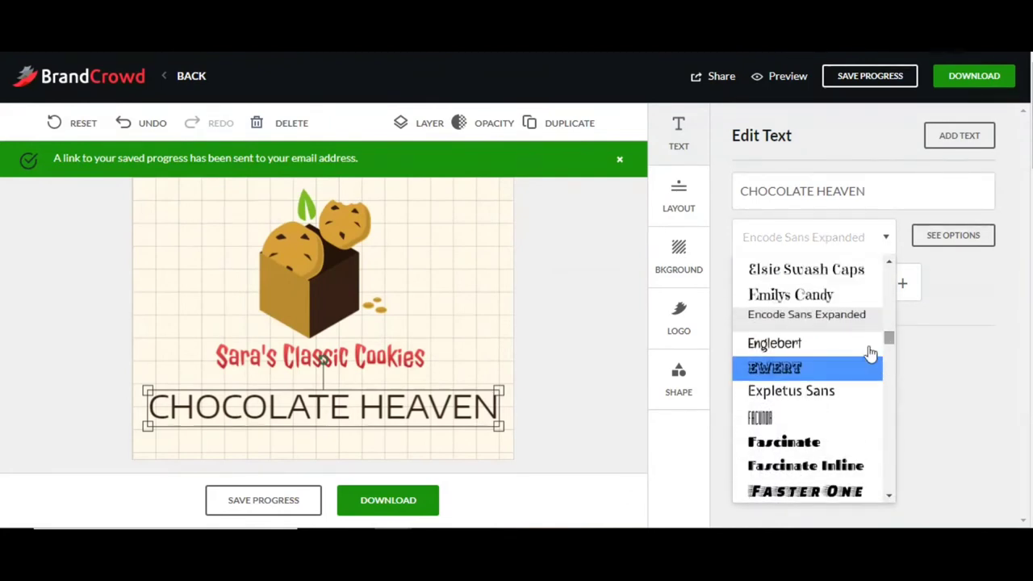
click(817, 299)
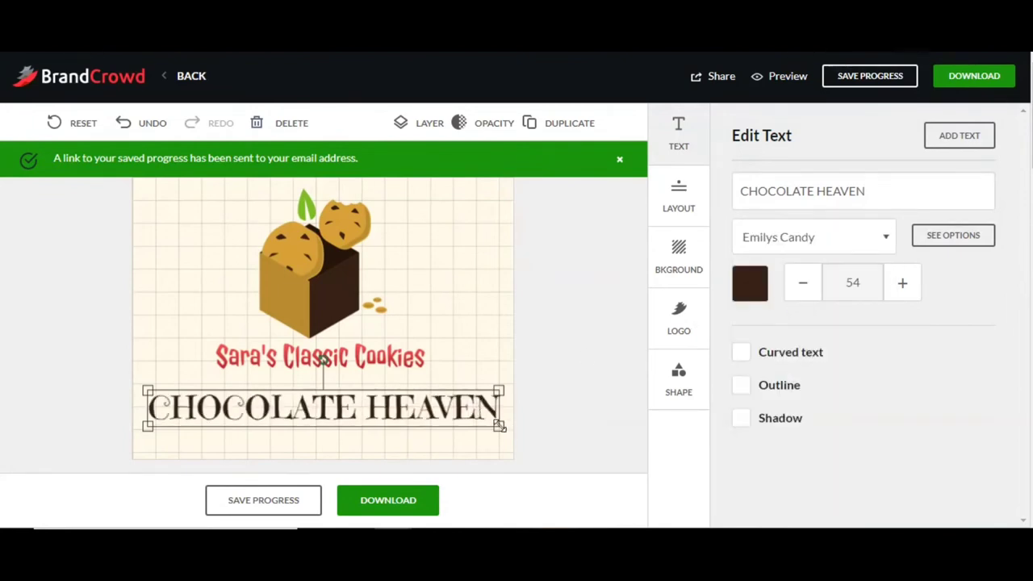
drag(499, 426, 660, 364)
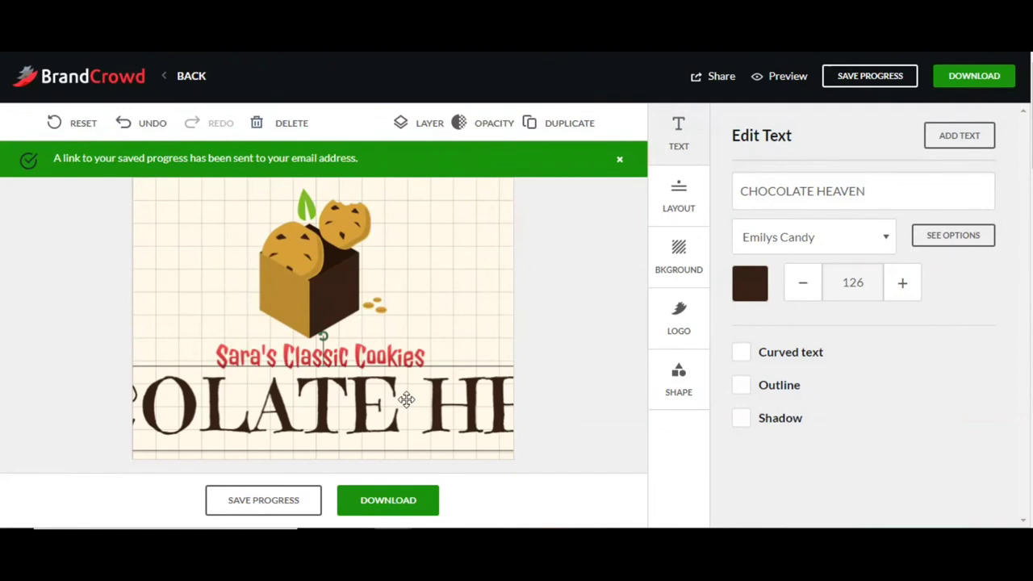
drag(331, 397, 236, 387)
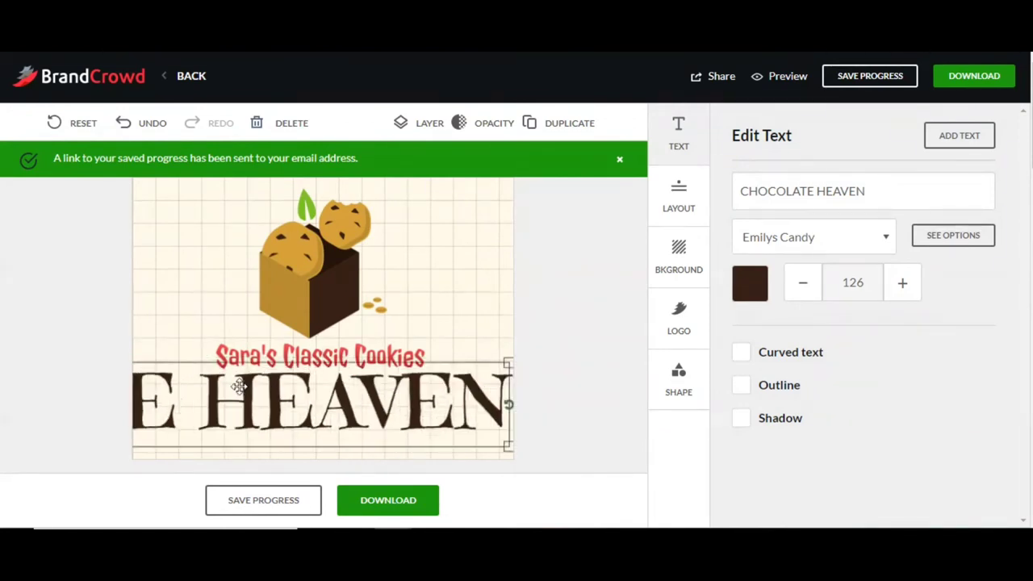
drag(507, 363, 401, 397)
drag(339, 392, 396, 377)
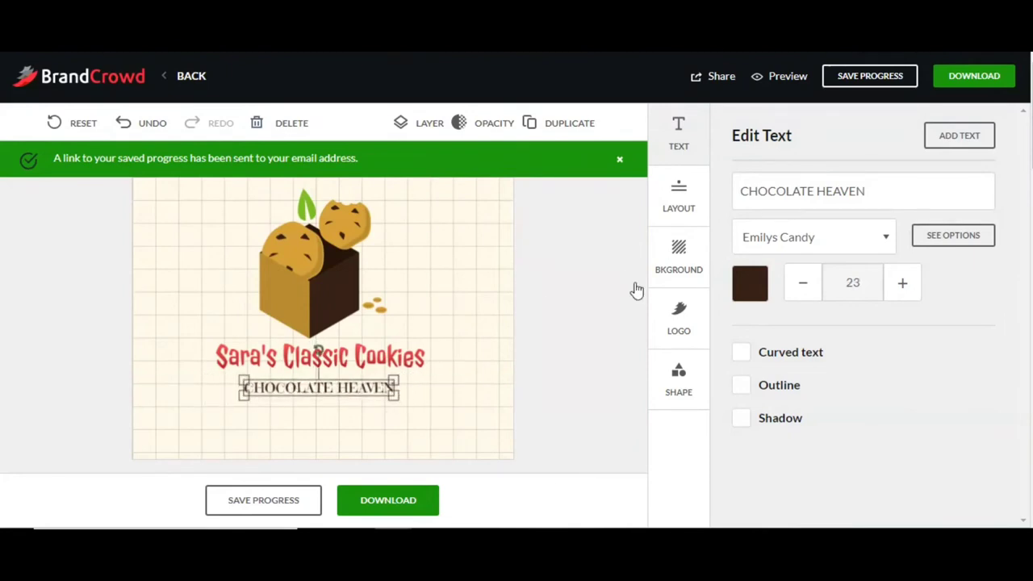
Step: Switch the subtitle to Concert One and resize it to about 26, centred under the headline
click(872, 239)
drag(888, 341, 890, 325)
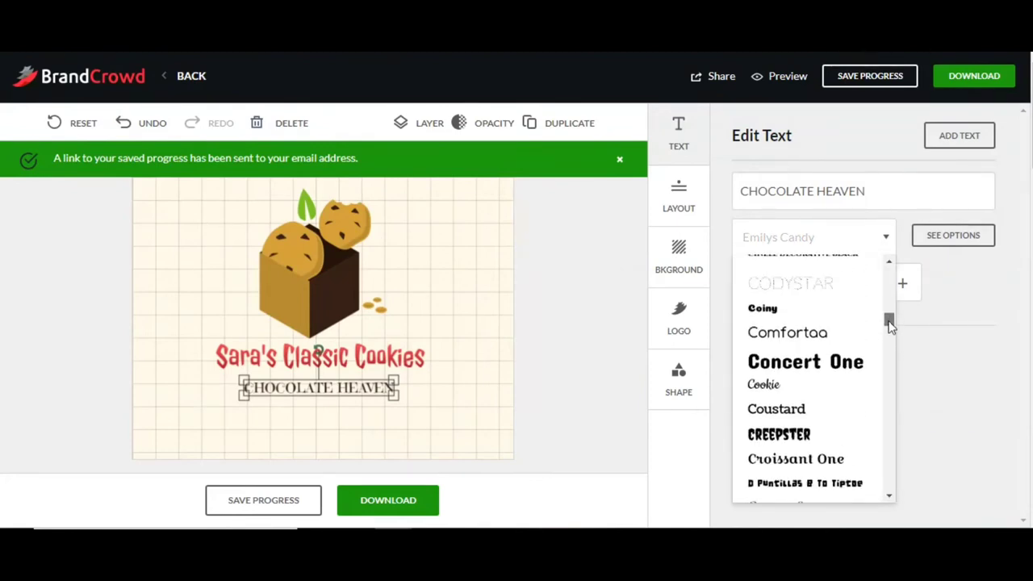
click(845, 365)
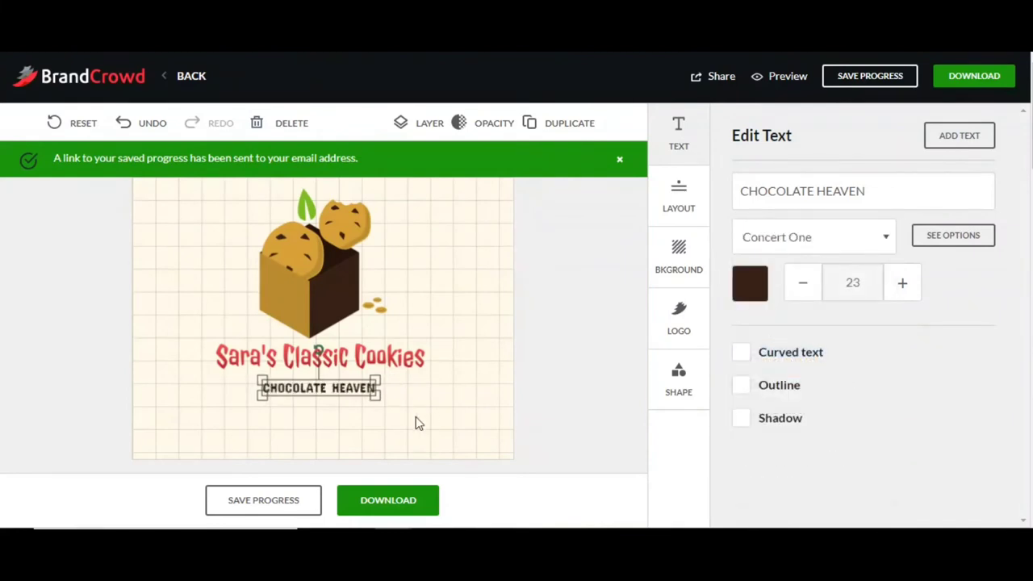
drag(376, 396, 358, 379)
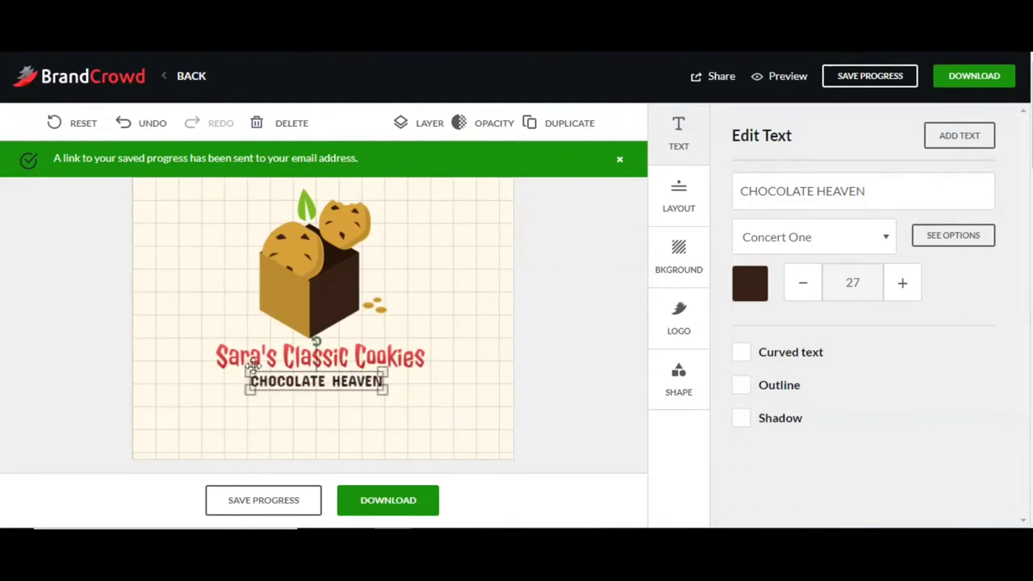
drag(391, 393, 474, 423)
drag(370, 393, 387, 385)
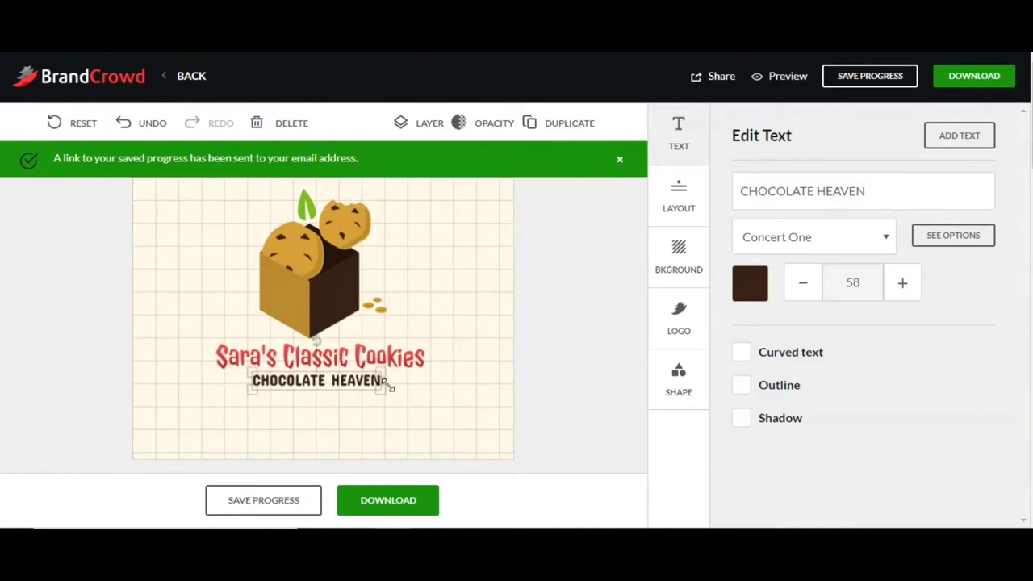
Step: Go to the download page and review the finished logo and package prices
click(392, 500)
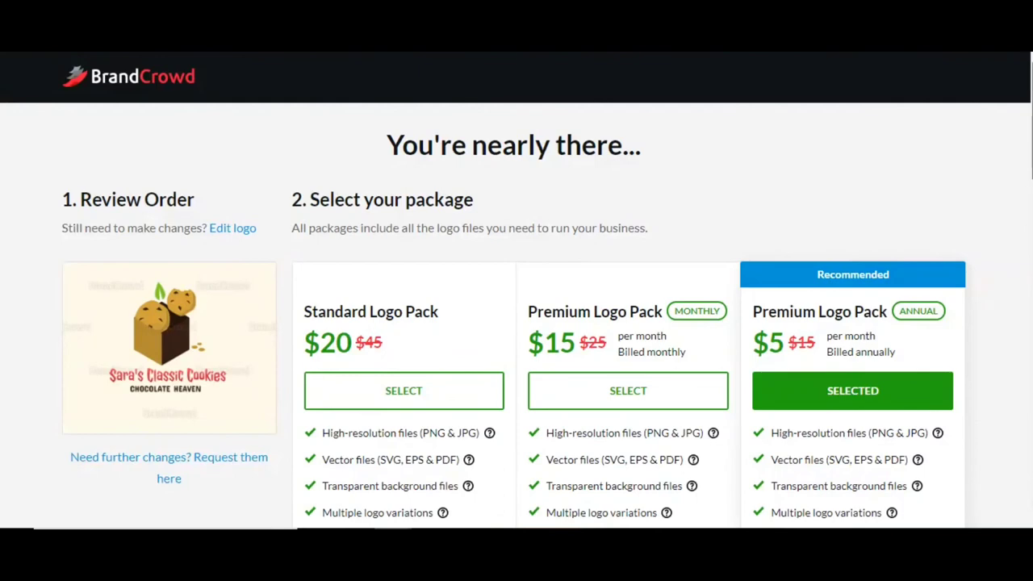
scroll(1030, 121, down, 2)
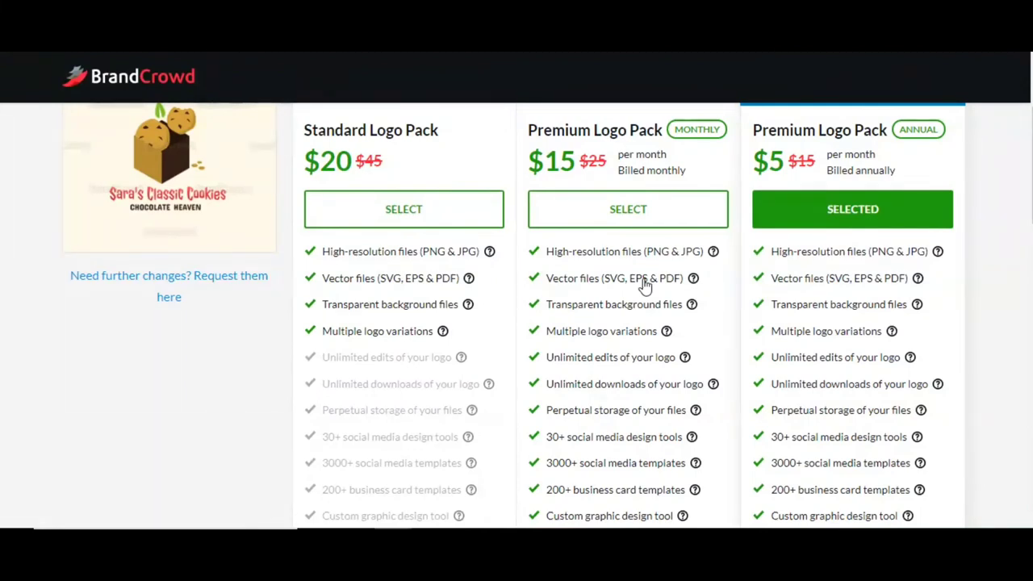
scroll(516, 315, up, 2)
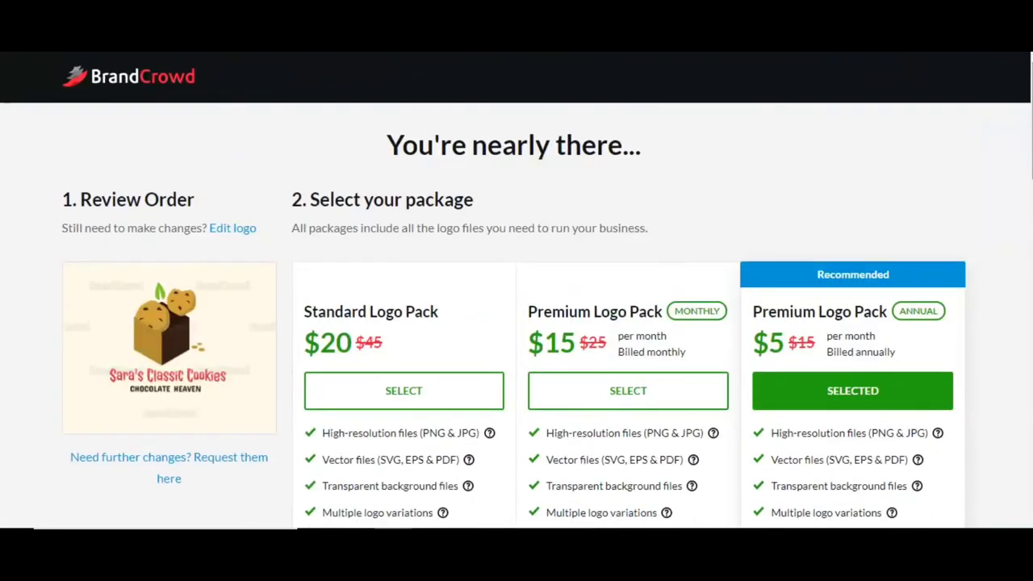